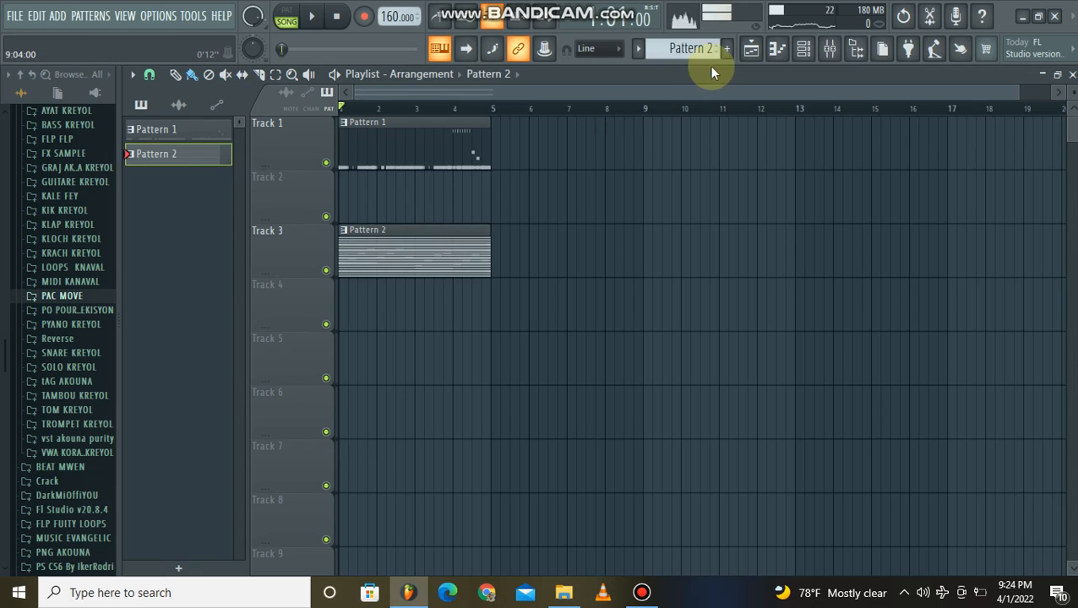
- Split Pattern 2 by channel and rearrange the clips with grafik on Track 2 and melodi on Track 4
left_click(691, 49)
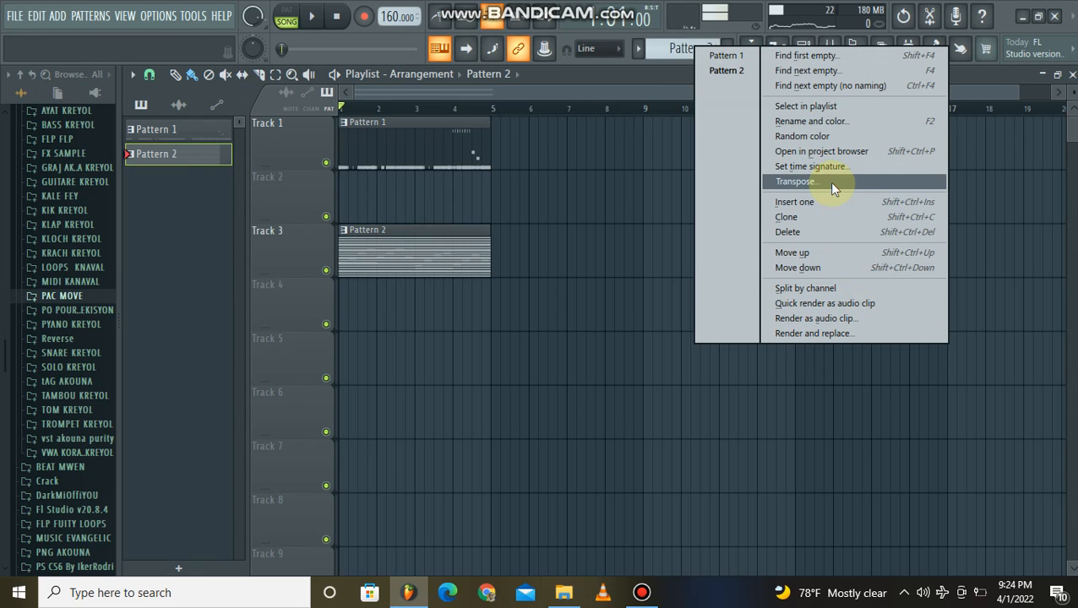
left_click(865, 290)
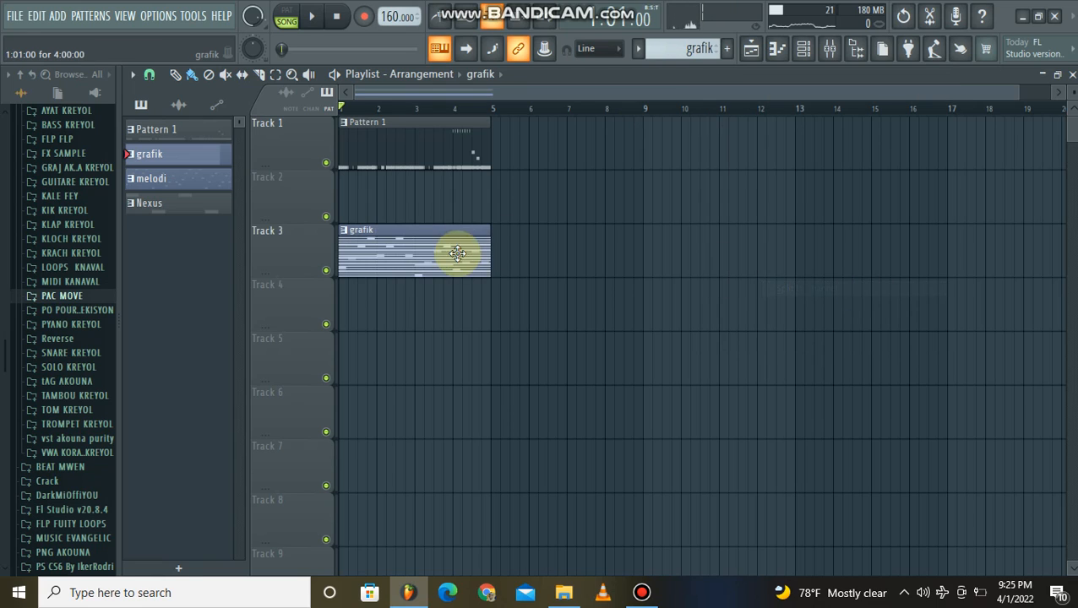
left_click_drag(457, 253, 386, 200)
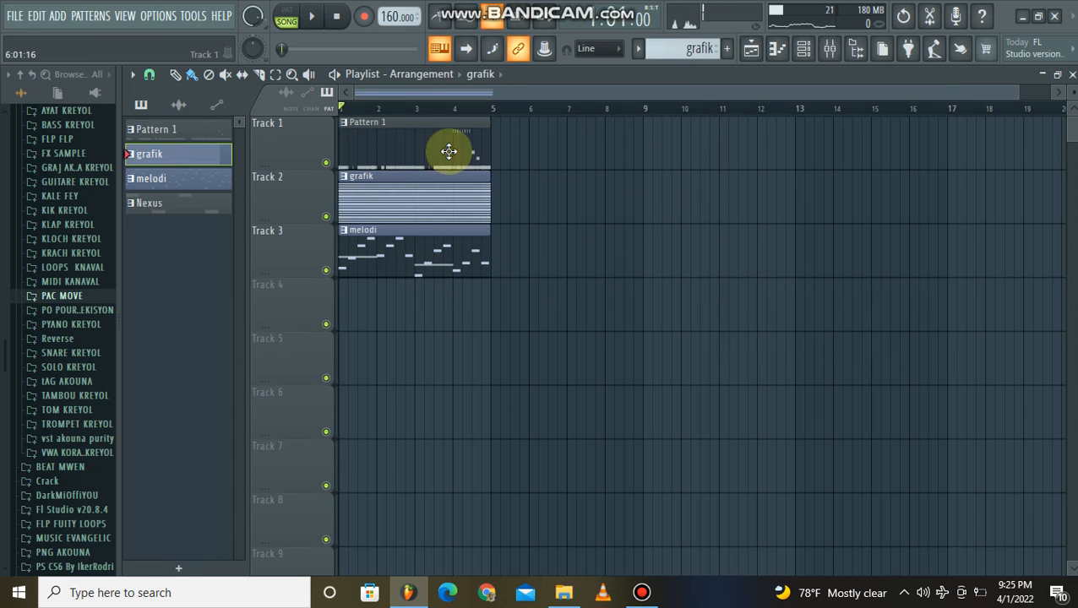
left_click_drag(405, 293, 388, 326)
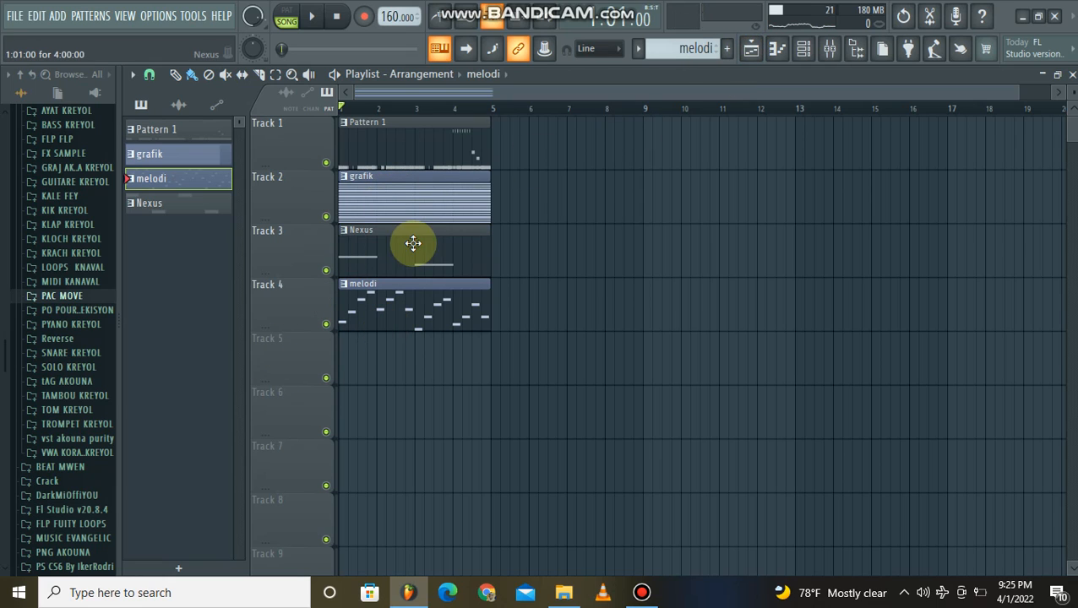
- Select the melodi clip on Track 4 and consolidate it into an audio clip
right_click(583, 248)
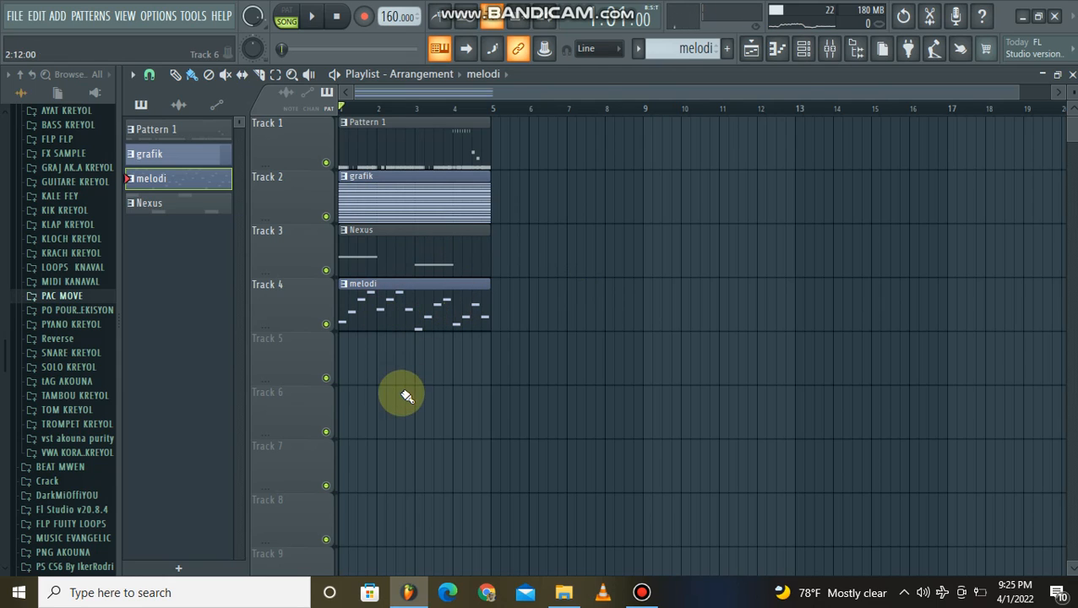
left_click_drag(462, 365, 409, 306)
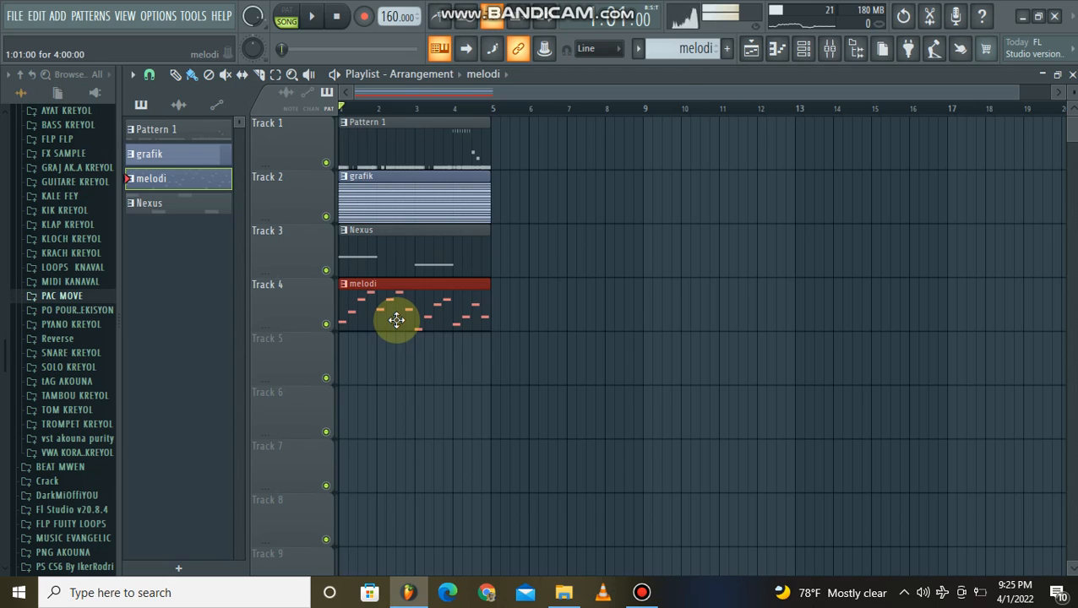
key("ctrl+alt+c")
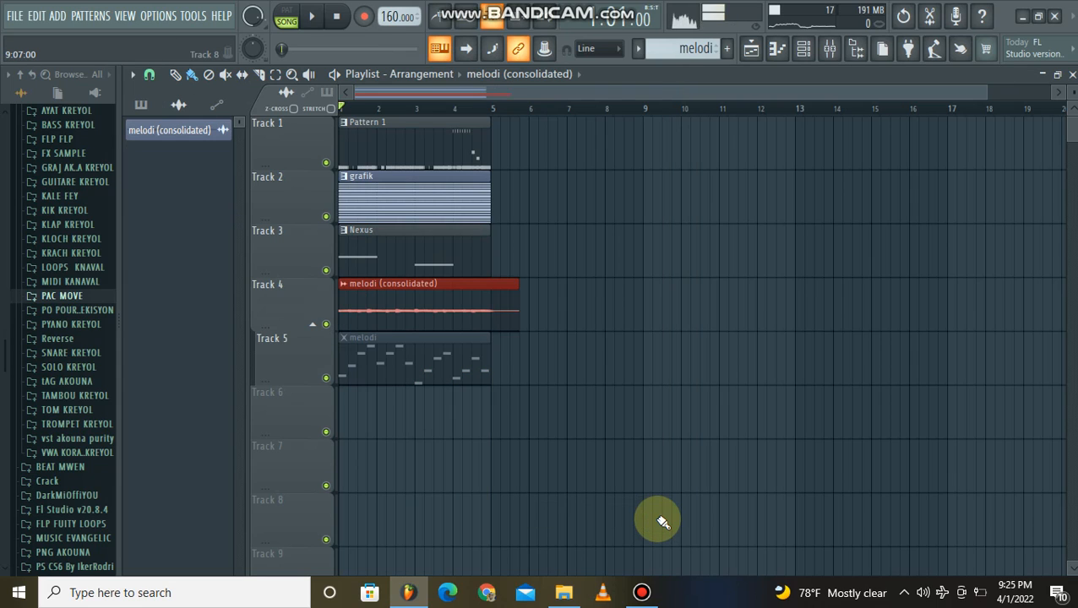
- Open the muted melodi pattern on Track 5 and delete its melodi channel from the channel rack
left_click(445, 362)
left_click(445, 361)
left_click(803, 48)
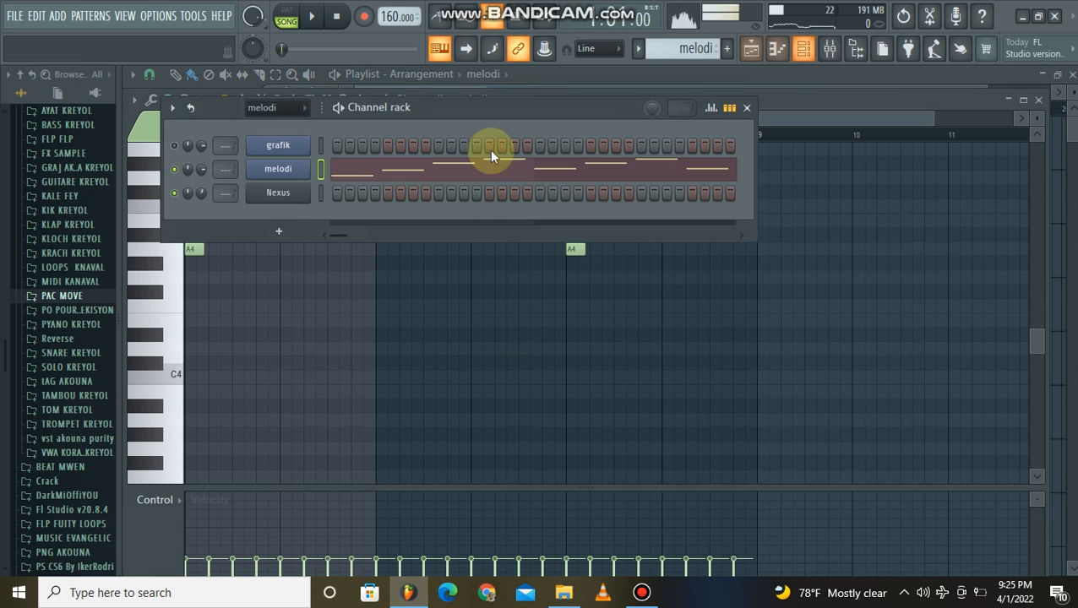
right_click(296, 180)
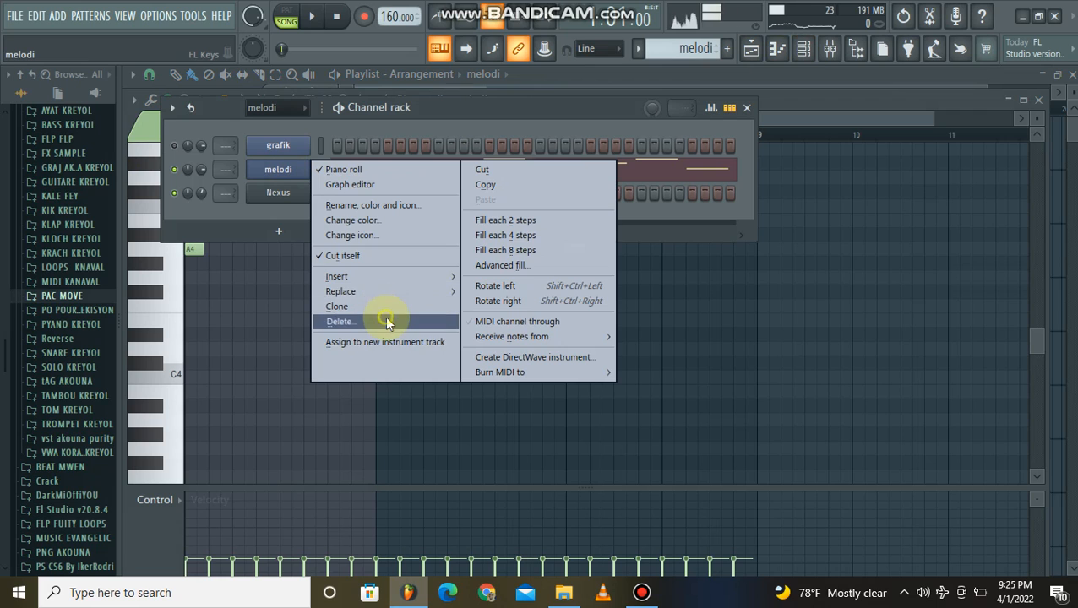
left_click(385, 315)
left_click(621, 347)
left_click(731, 346)
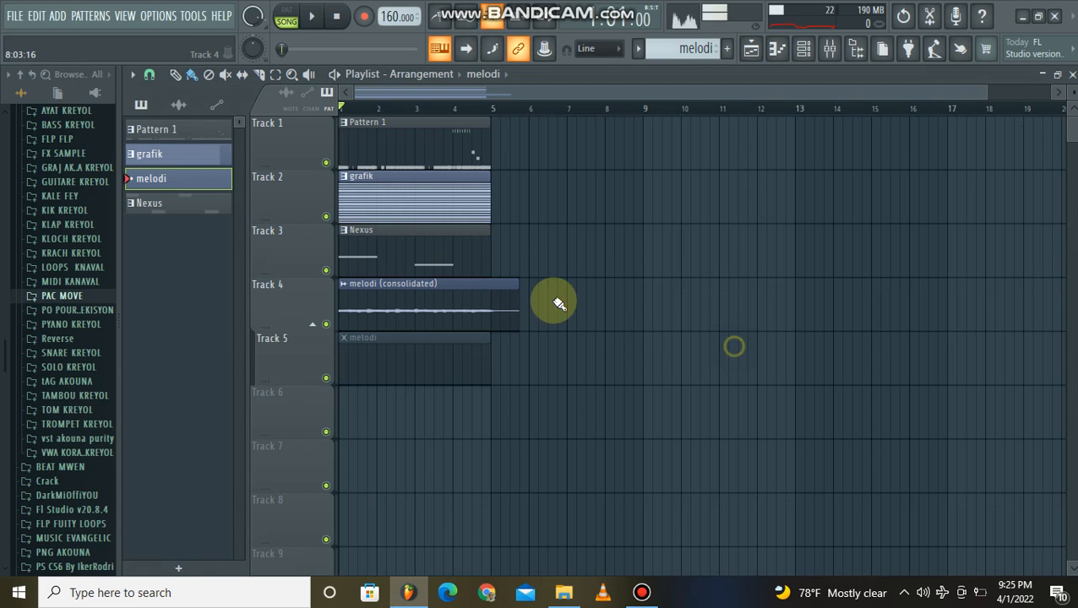
- Slice the melodi (consolidated) clip at bar 5 and delete the leftover tail
left_click(259, 74)
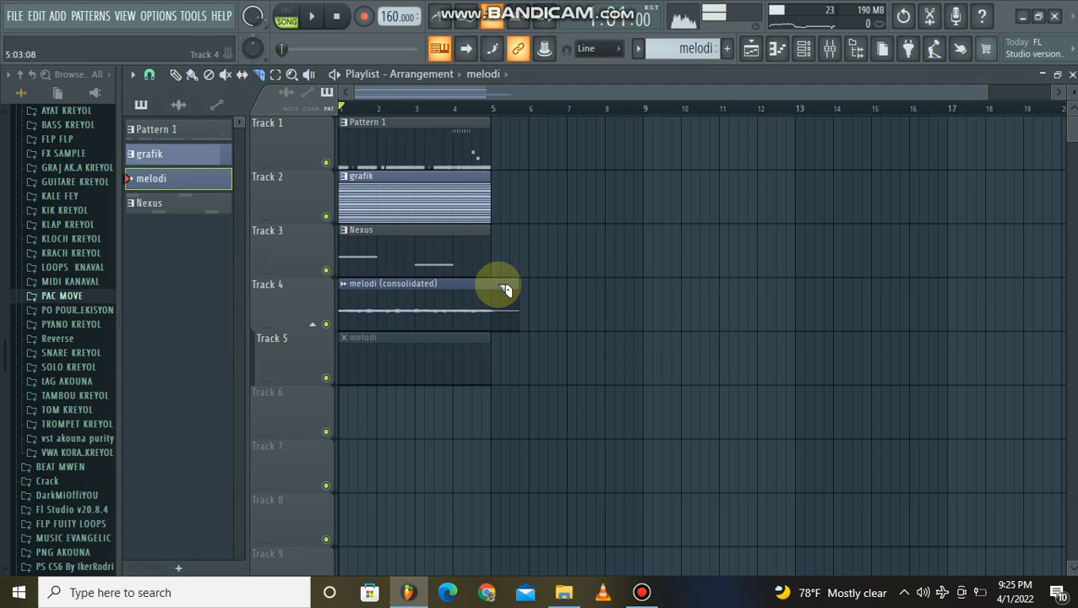
left_click_drag(495, 285, 500, 352)
left_click(174, 75)
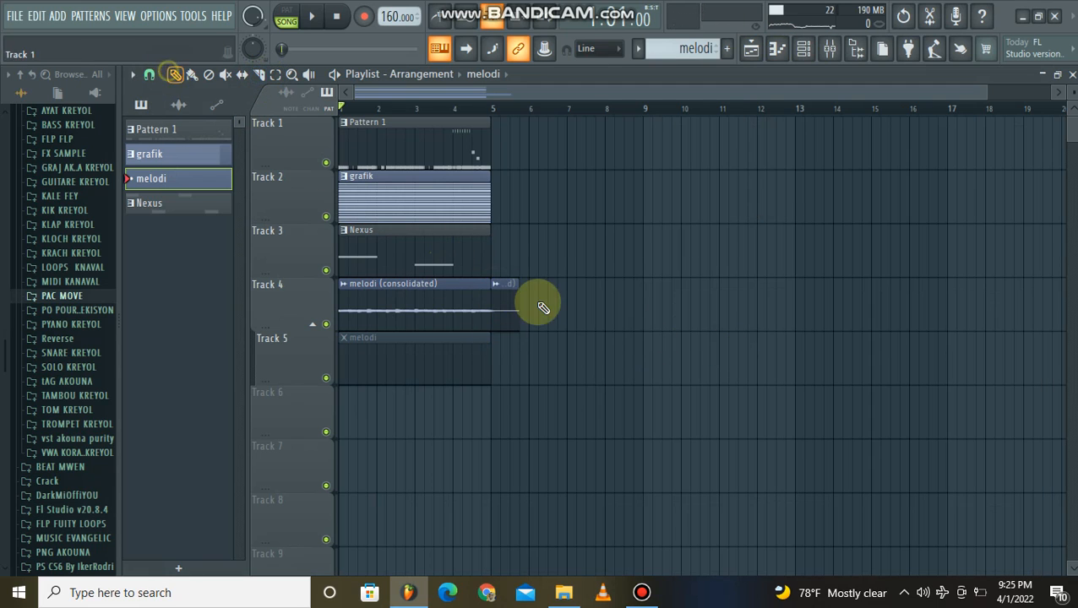
right_click(514, 311)
- Rename the melodi (consolidated) audio clip to melodi 1 and choose a yellow-green colour for it
right_click(338, 289)
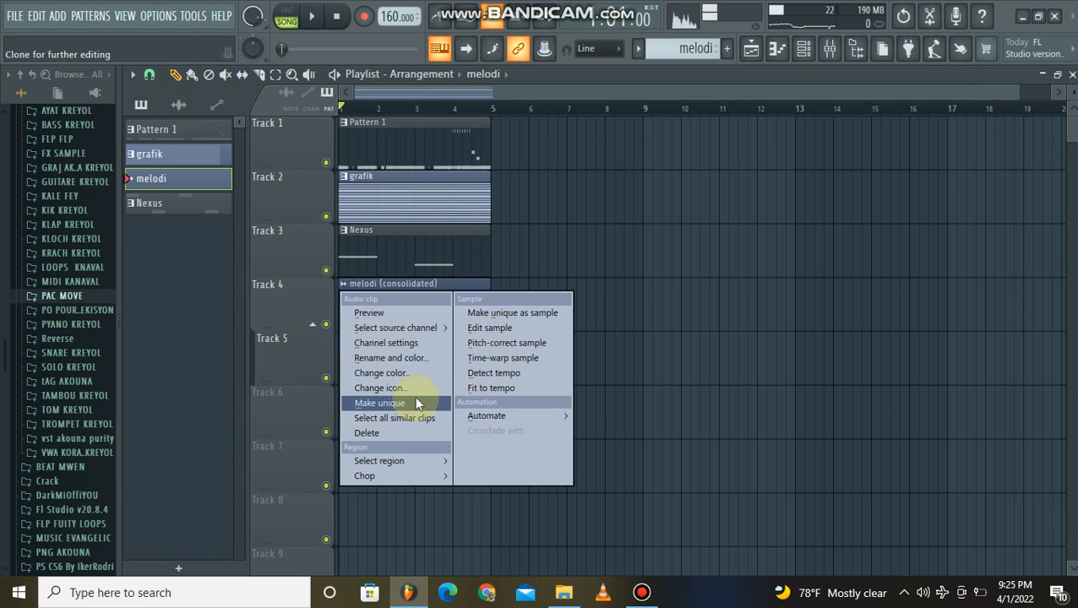
left_click(418, 359)
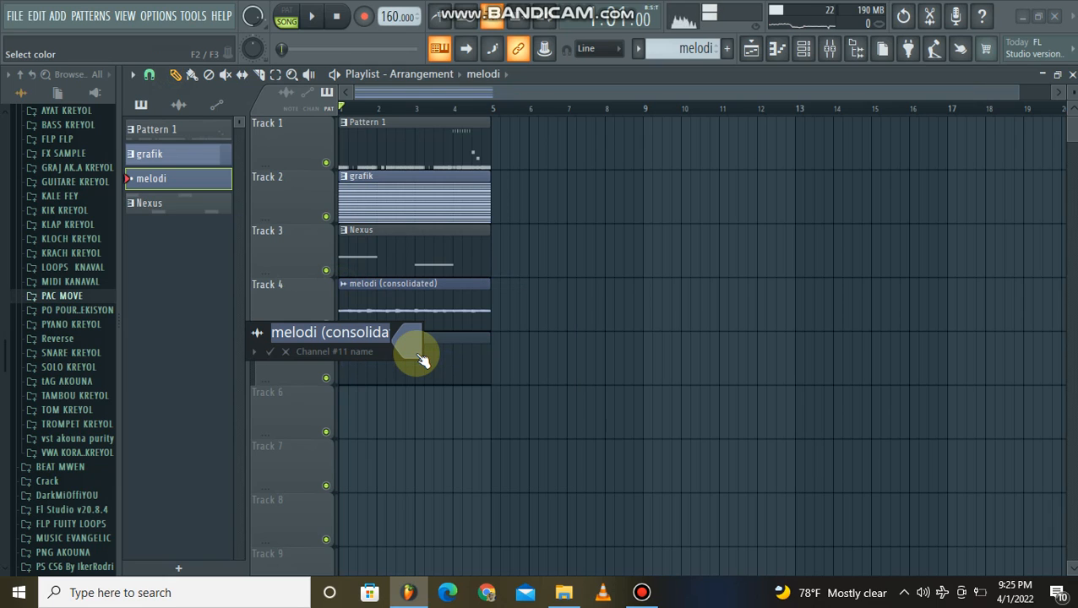
type("melodi 1")
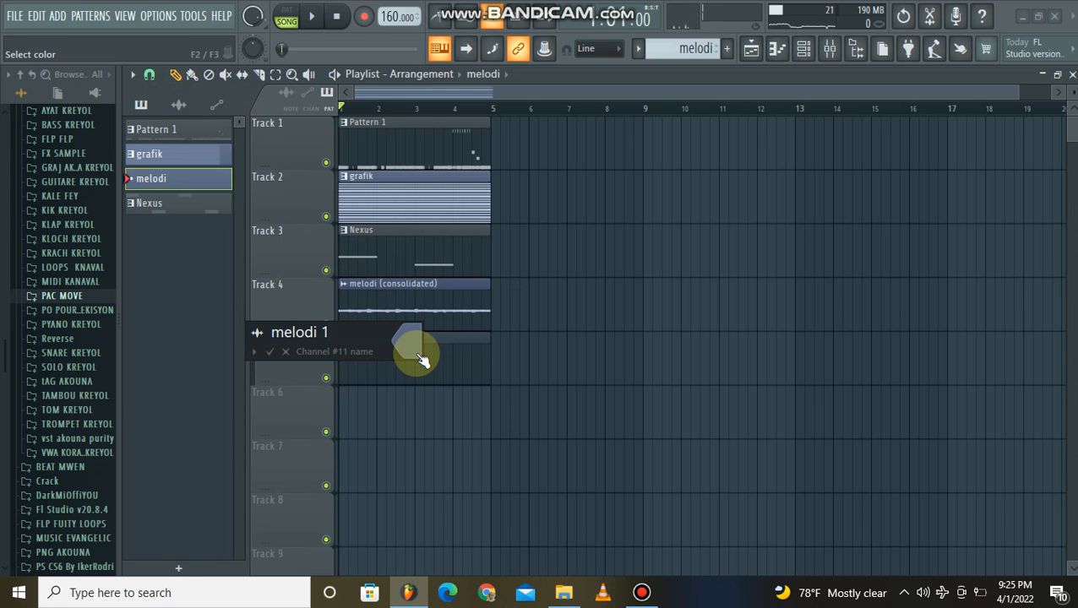
left_click(420, 356)
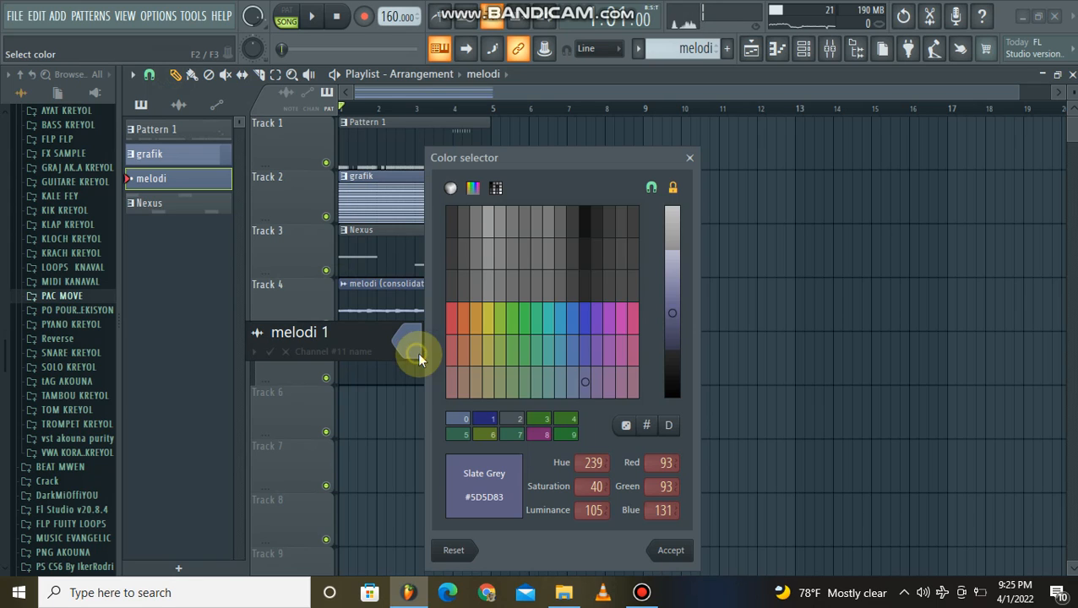
left_click(529, 333)
left_click(502, 321)
key("Return")
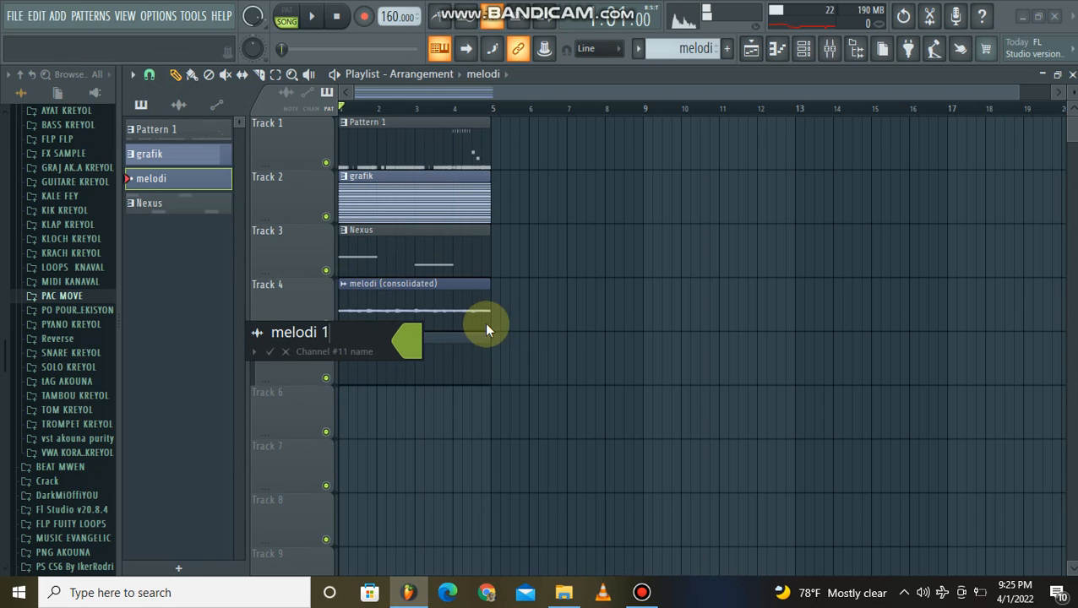
- Set the melodi 1 clip's icon to the piano keys symbol and accept the naming changes
left_click(256, 336)
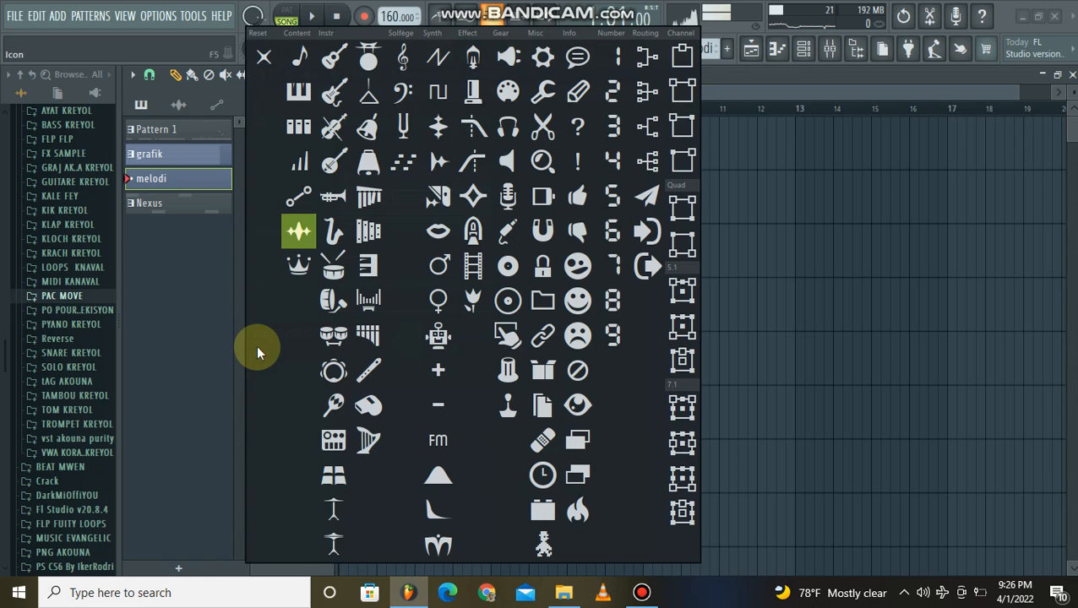
left_click(297, 268)
left_click(256, 336)
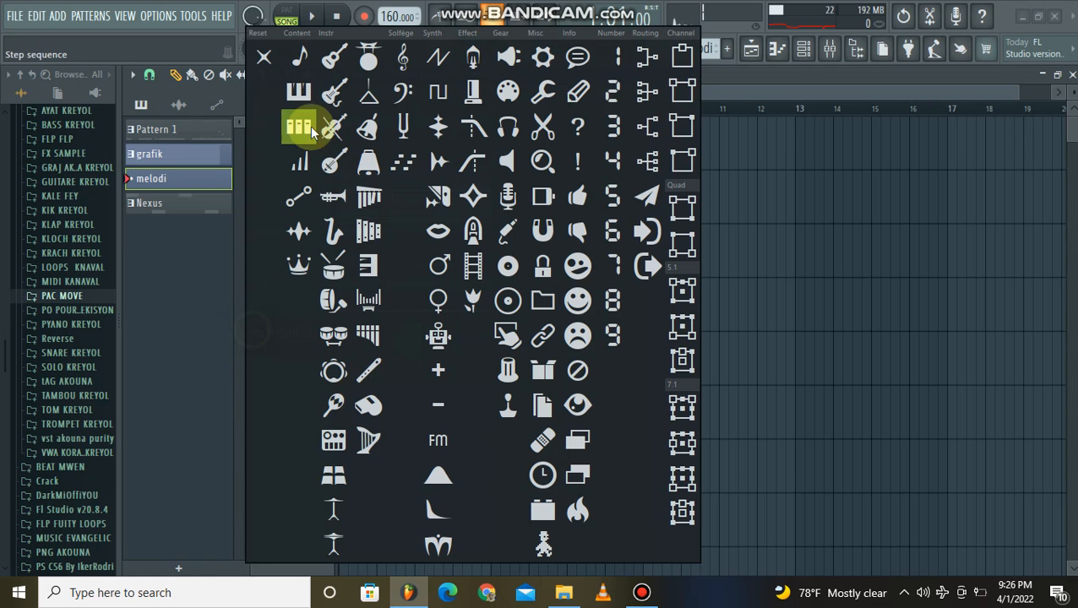
left_click(311, 95)
key("Return")
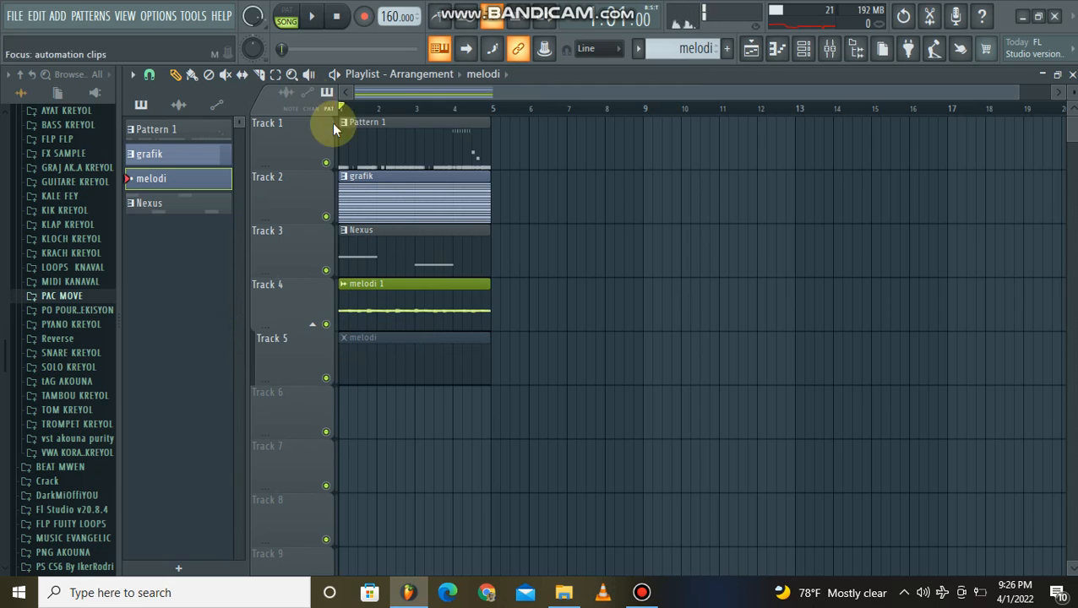
- Auto-name the clips on Track 4 and auto-name the track after its melodi 1 clip
right_click(304, 306)
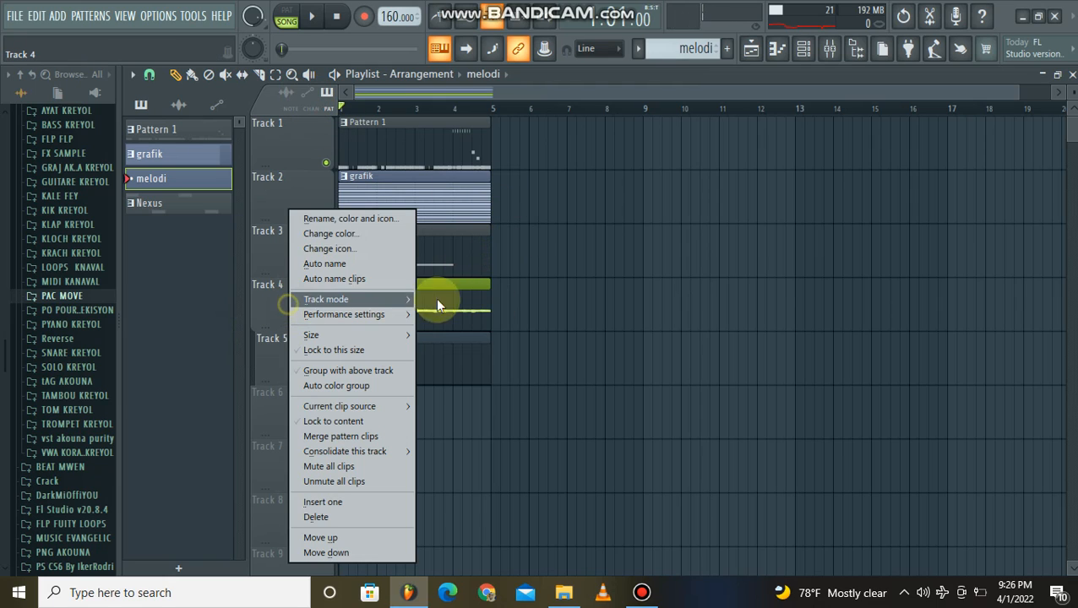
left_click(362, 279)
key("Escape")
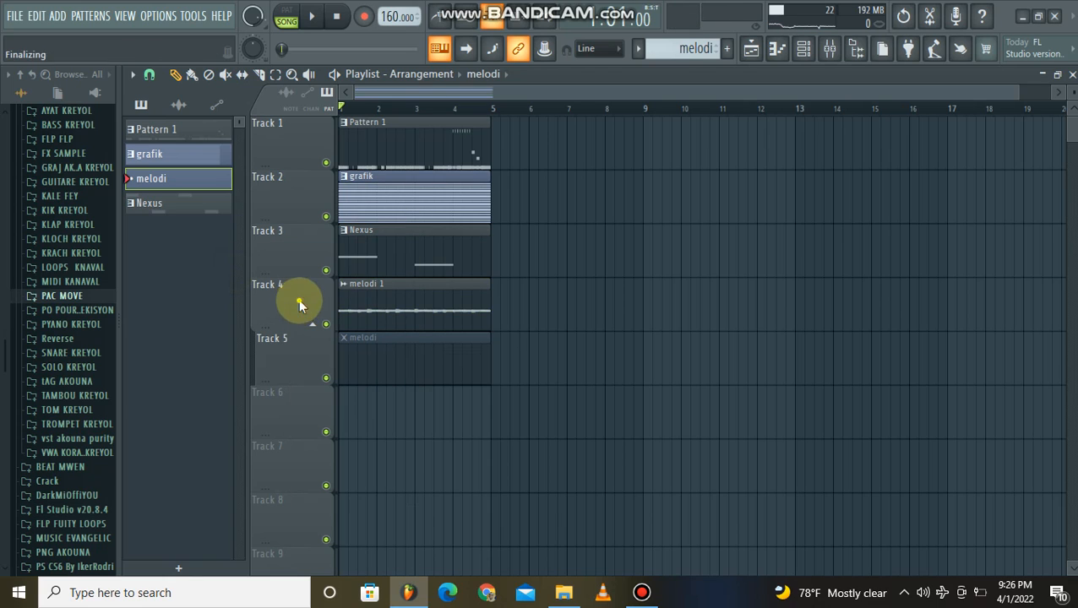
right_click(298, 299)
left_click(343, 267)
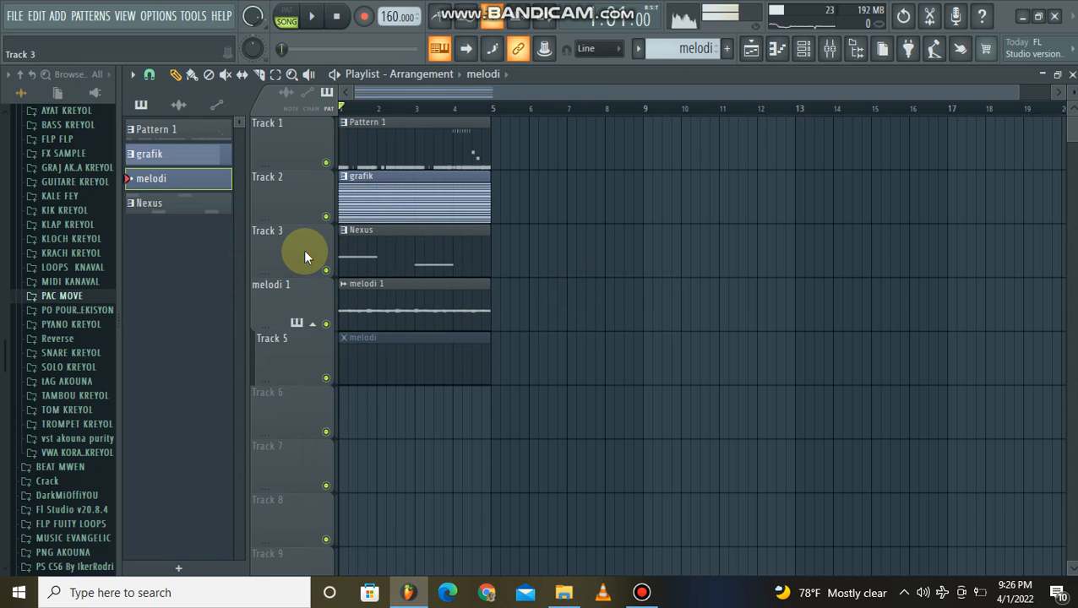
- Consolidate the Nexus clip on Track 3 into audio and cut off its tail from bar 5 onward
left_click(394, 251)
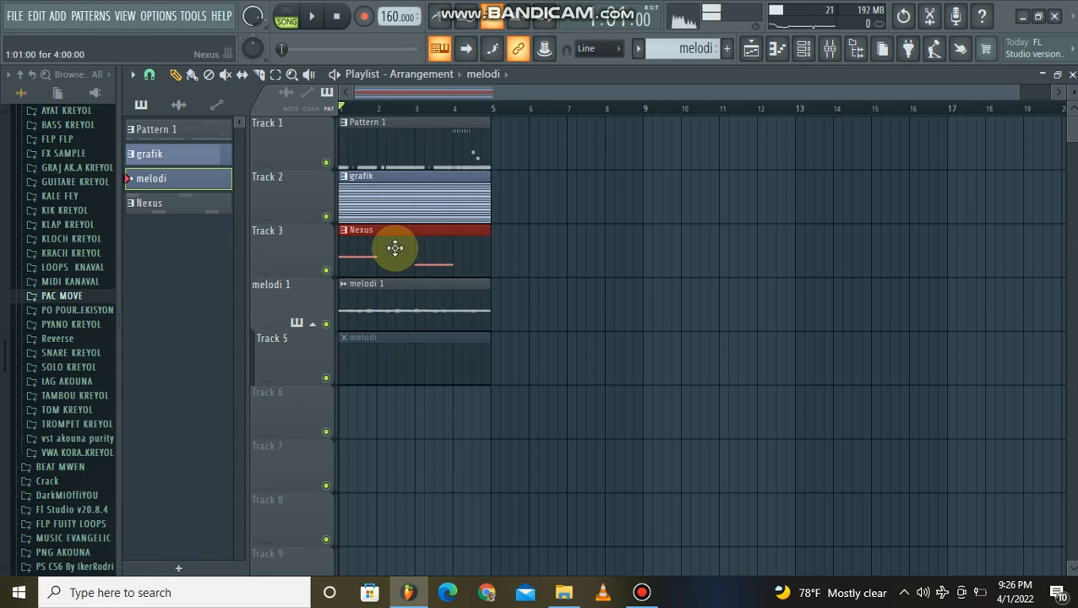
key("ctrl+alt+c")
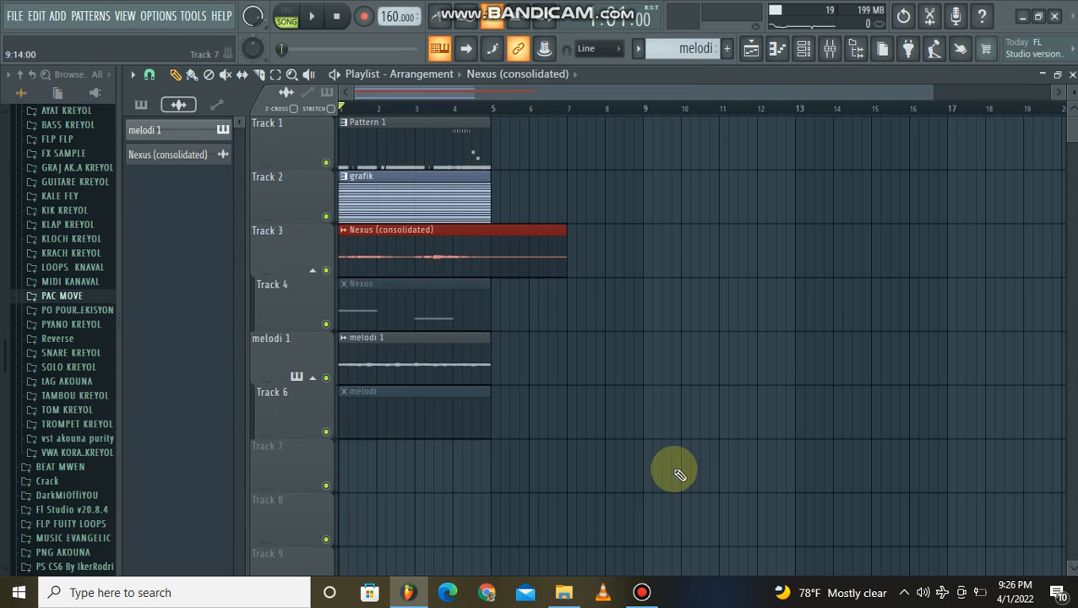
left_click(260, 76)
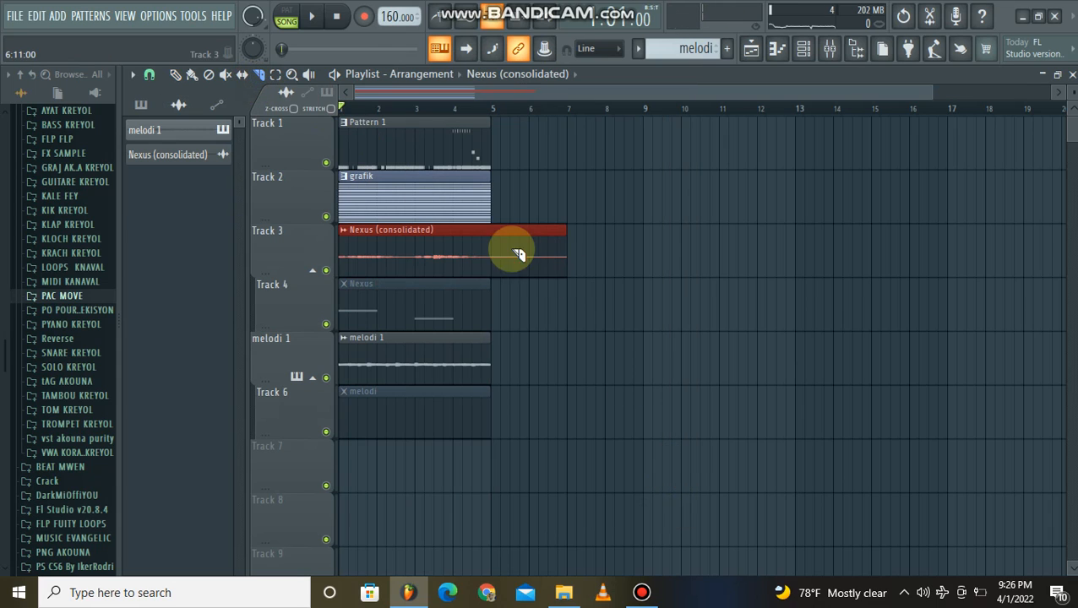
left_click(179, 74)
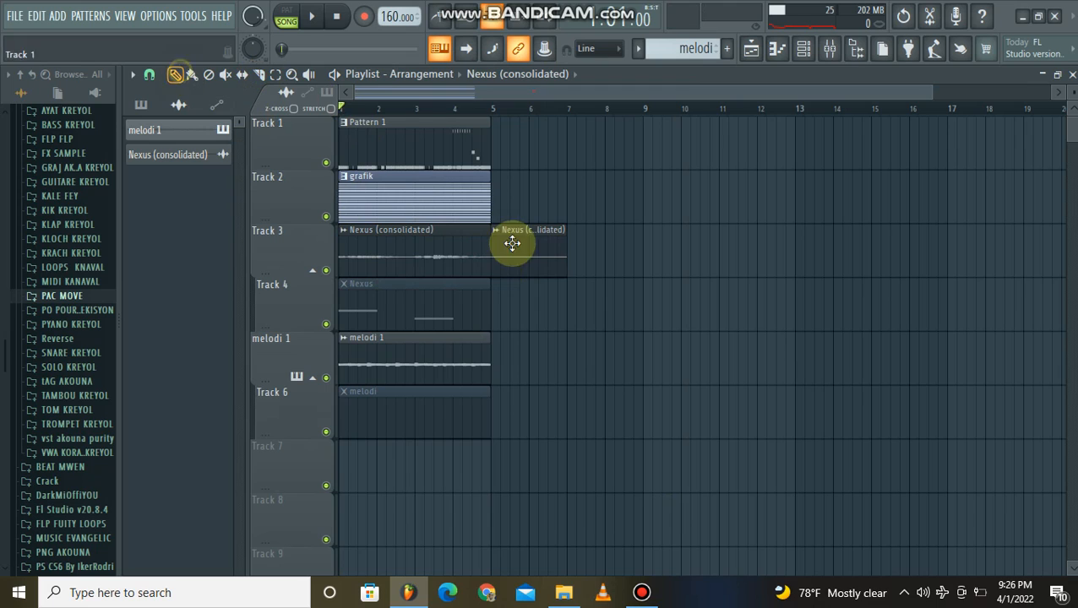
right_click(525, 243)
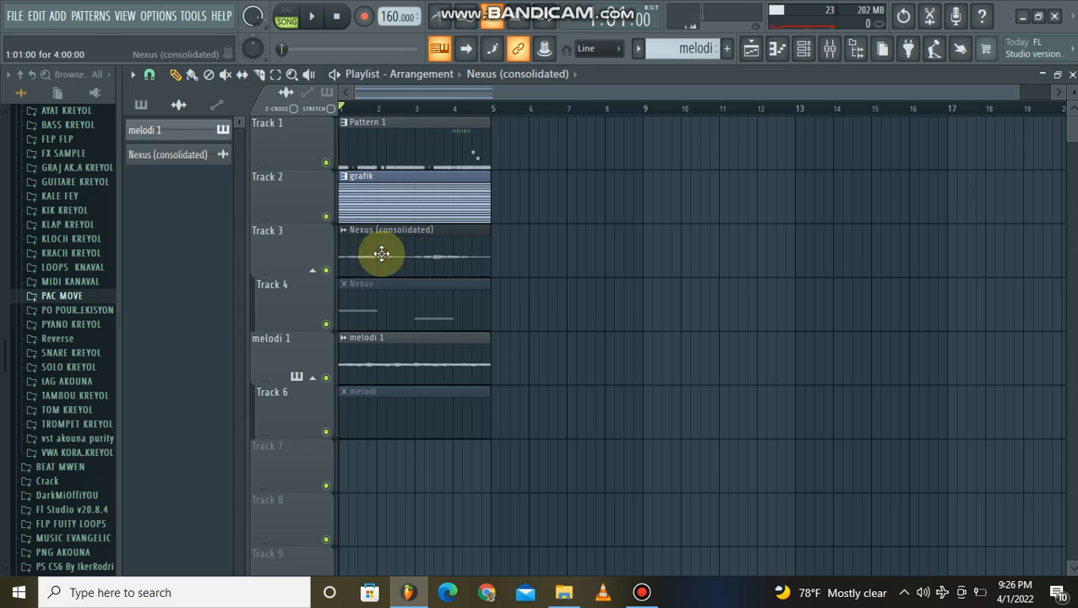
- Open the muted Nexus pattern on Track 4 and show its channel rack
double_click(435, 292)
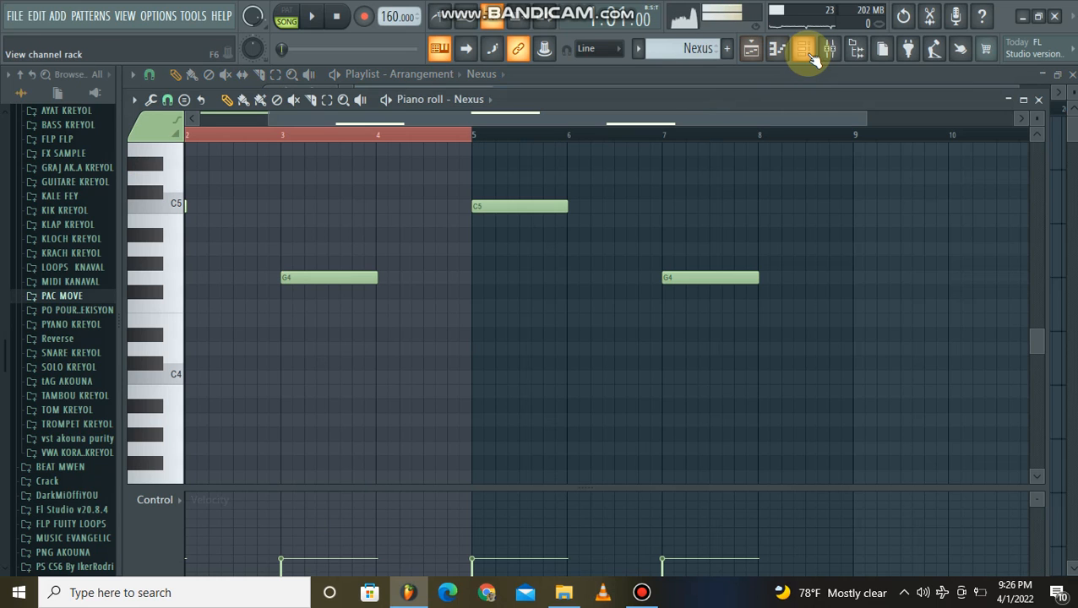
left_click(807, 53)
right_click(309, 163)
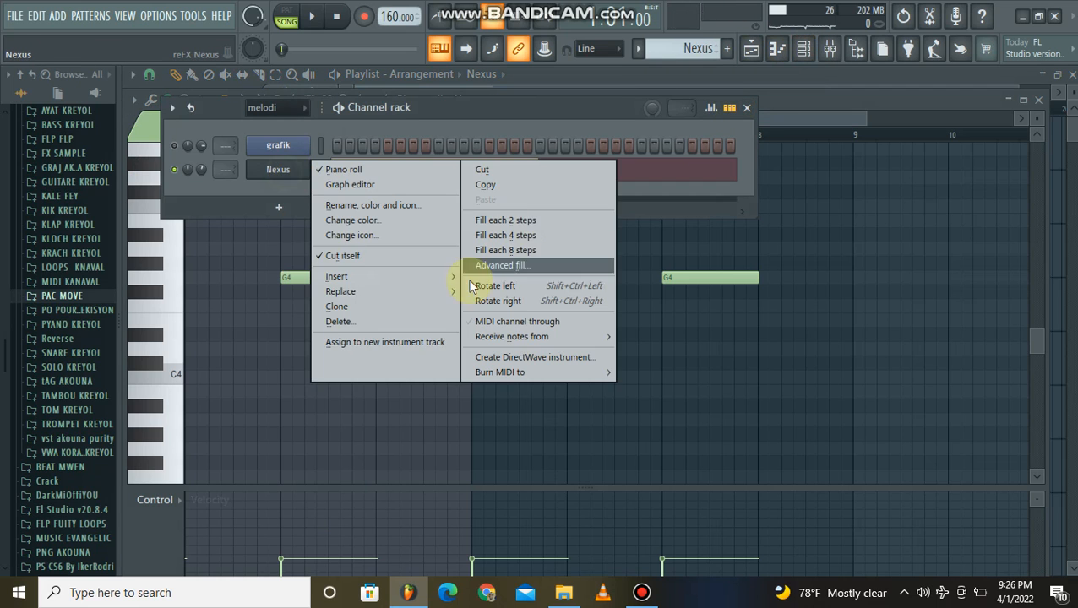
left_click(388, 310)
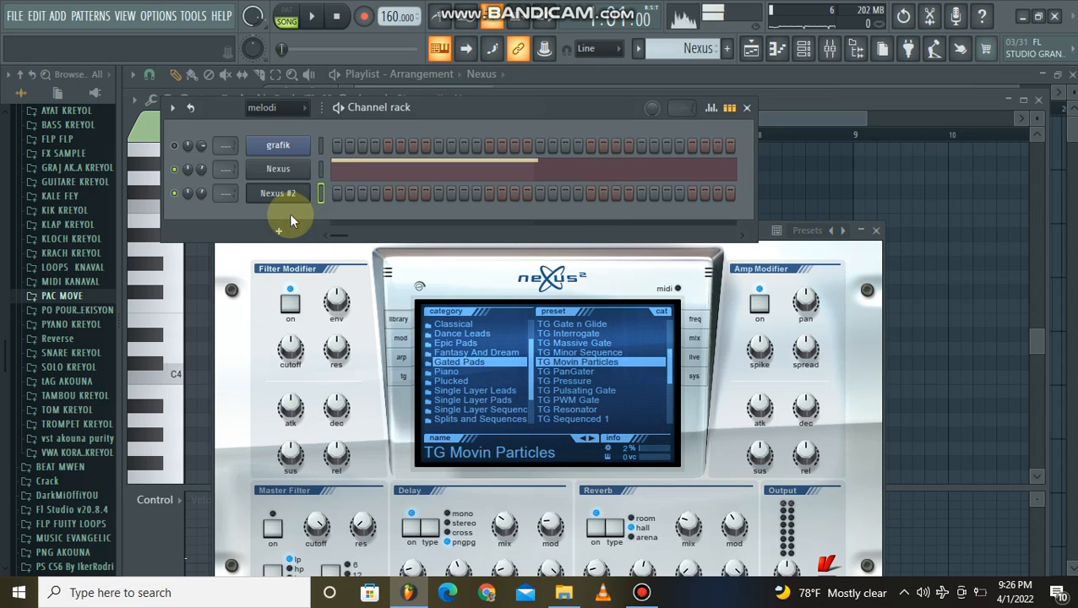
right_click(289, 207)
left_click(360, 348)
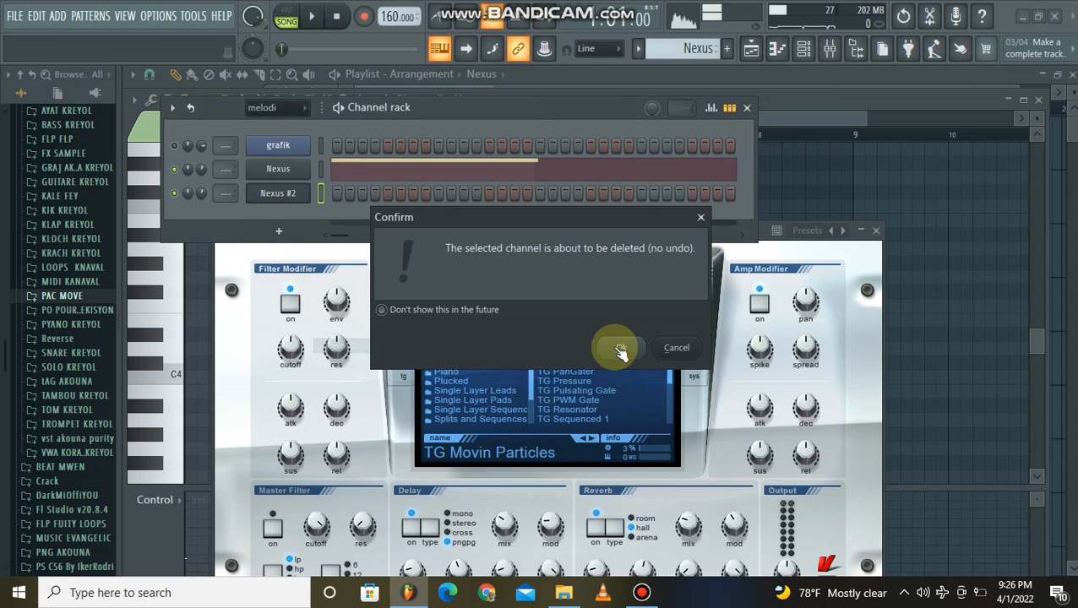
left_click(622, 348)
- Delete the original Nexus channel from the channel rack and return to the playlist
right_click(260, 173)
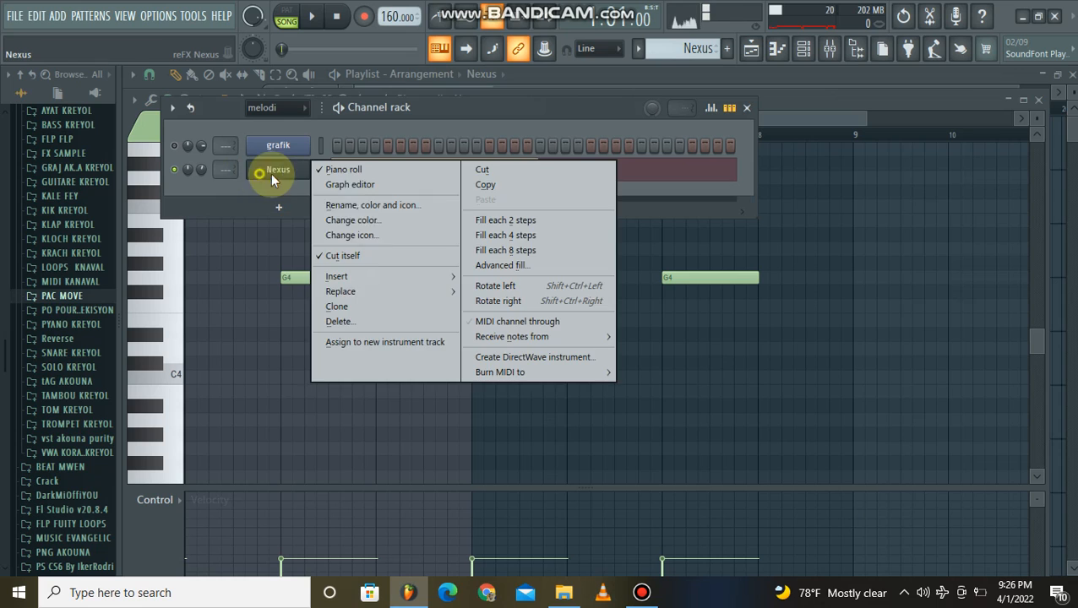
left_click(356, 322)
left_click(622, 351)
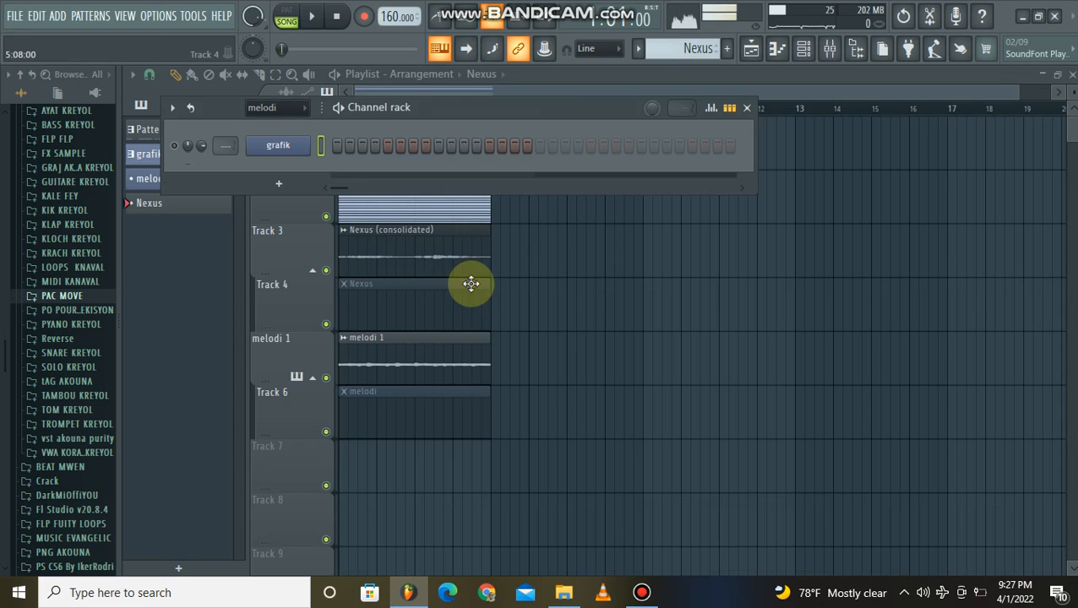
left_click(623, 279)
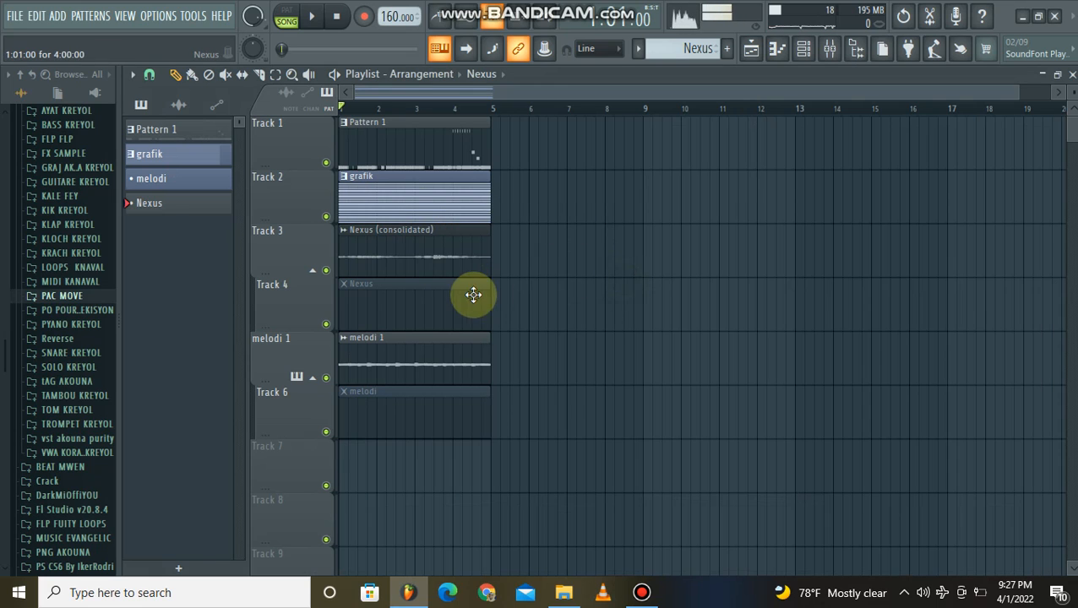
- Delete the muted Nexus and melodi pattern clips and move the melodi 1 audio clip up to Track 4
right_click(415, 302)
right_click(414, 407)
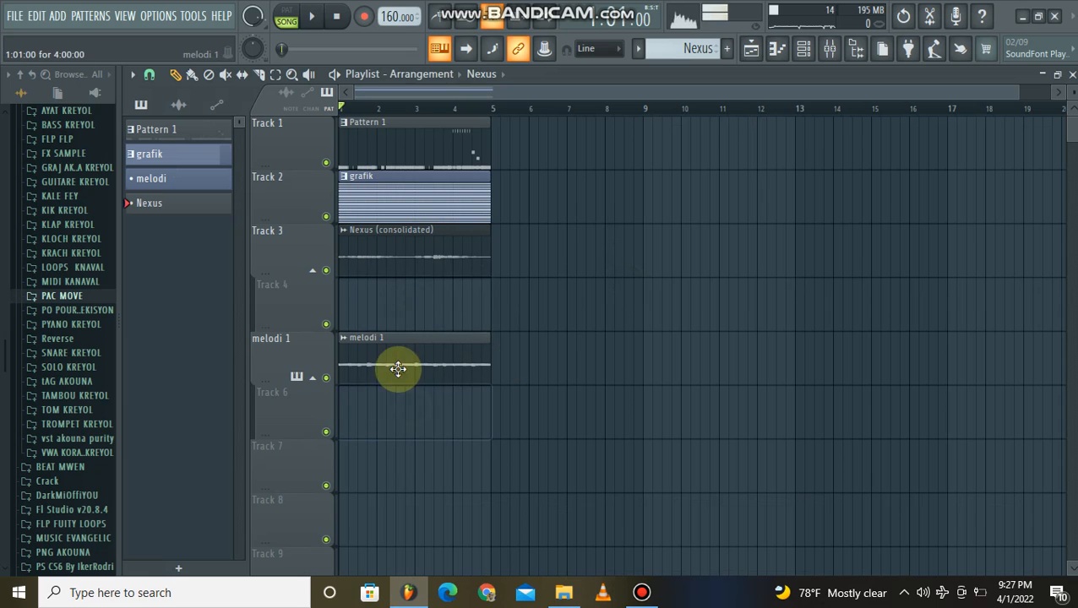
left_click_drag(397, 368, 388, 297)
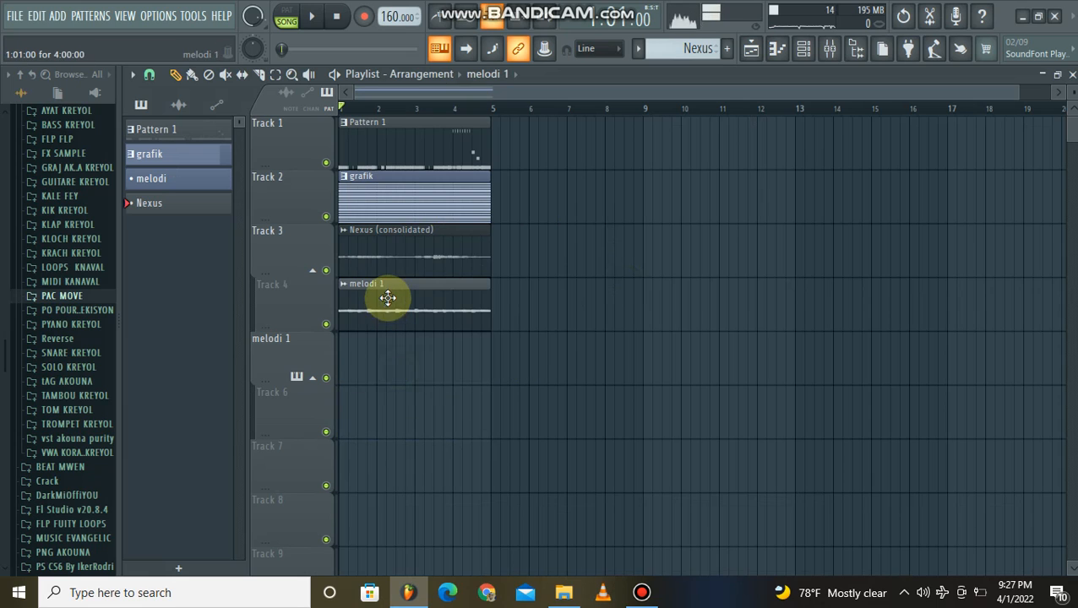
- Rename the consolidated Nexus clip nexus 1 with a green color and the Melodic score icon, and auto-name Track 3 after it
left_click(345, 232)
left_click(414, 304)
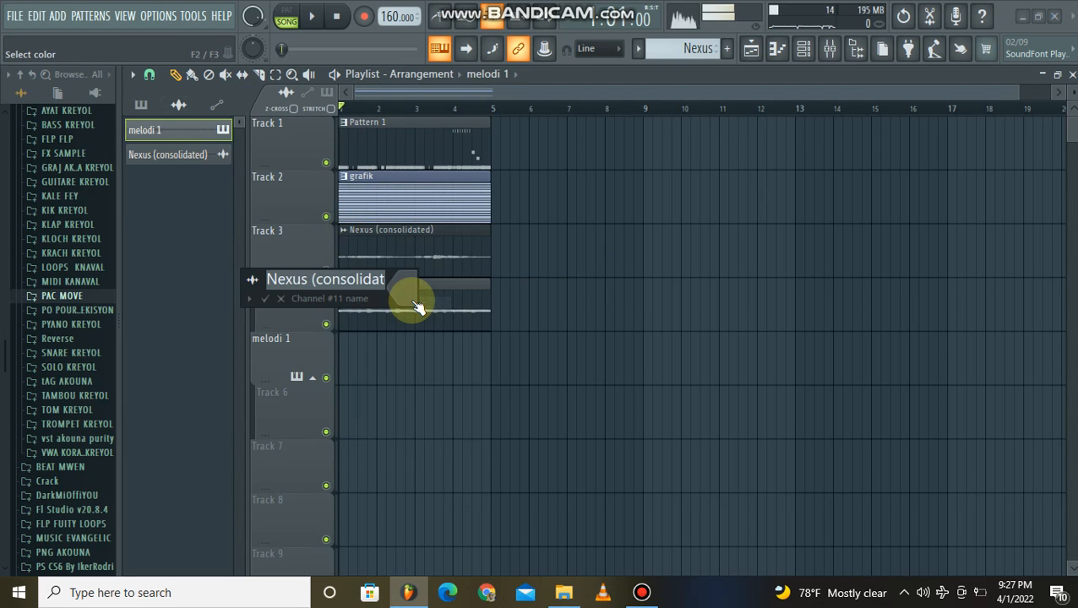
type("nexus 1")
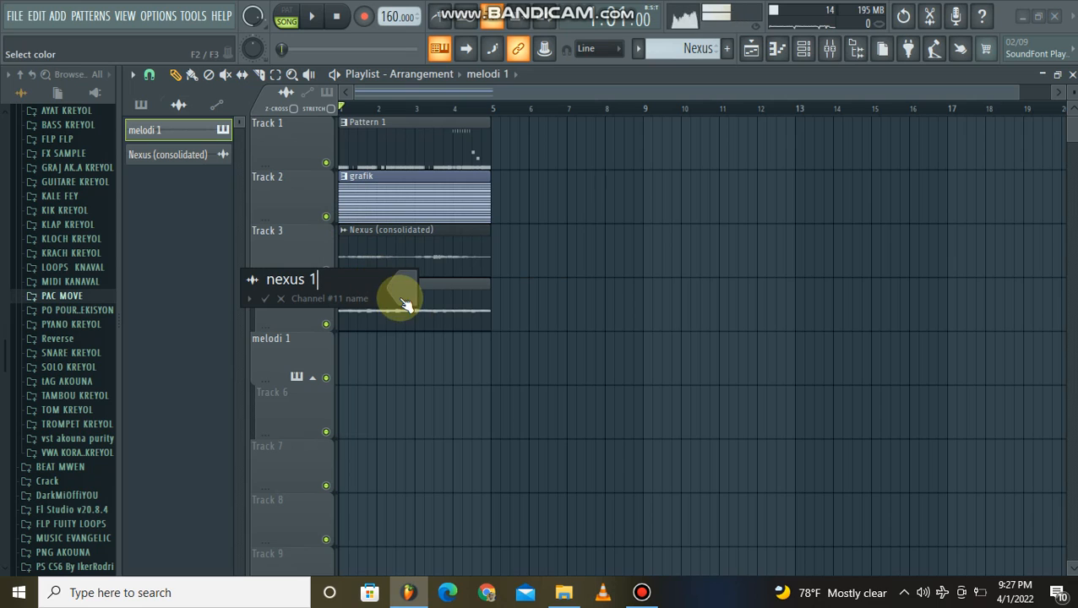
left_click(400, 289)
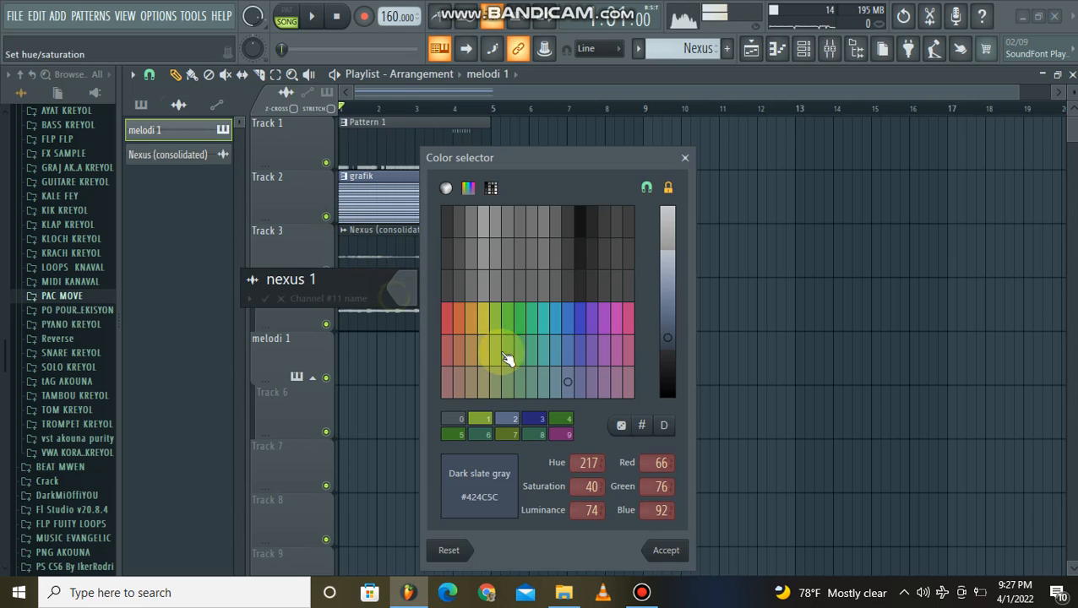
left_click(495, 318)
left_click(669, 552)
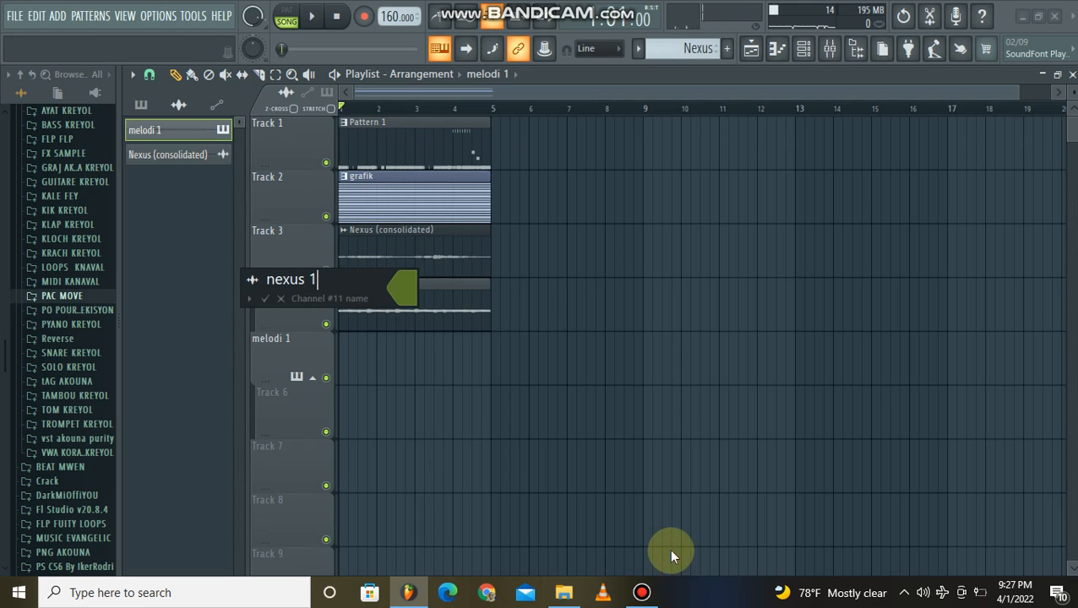
left_click(252, 280)
left_click(290, 93)
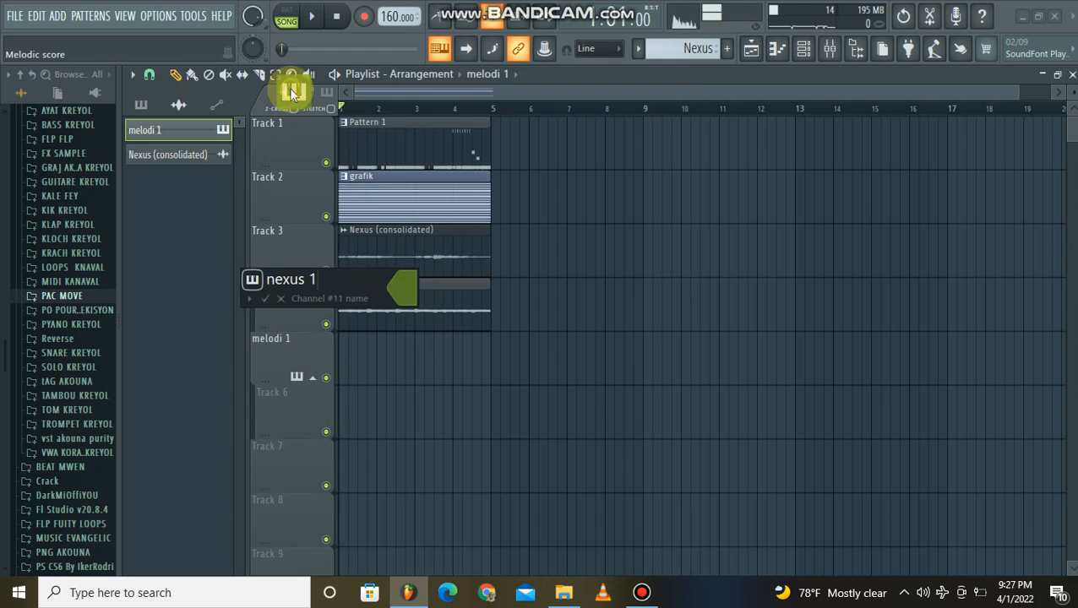
key("Return")
right_click(277, 226)
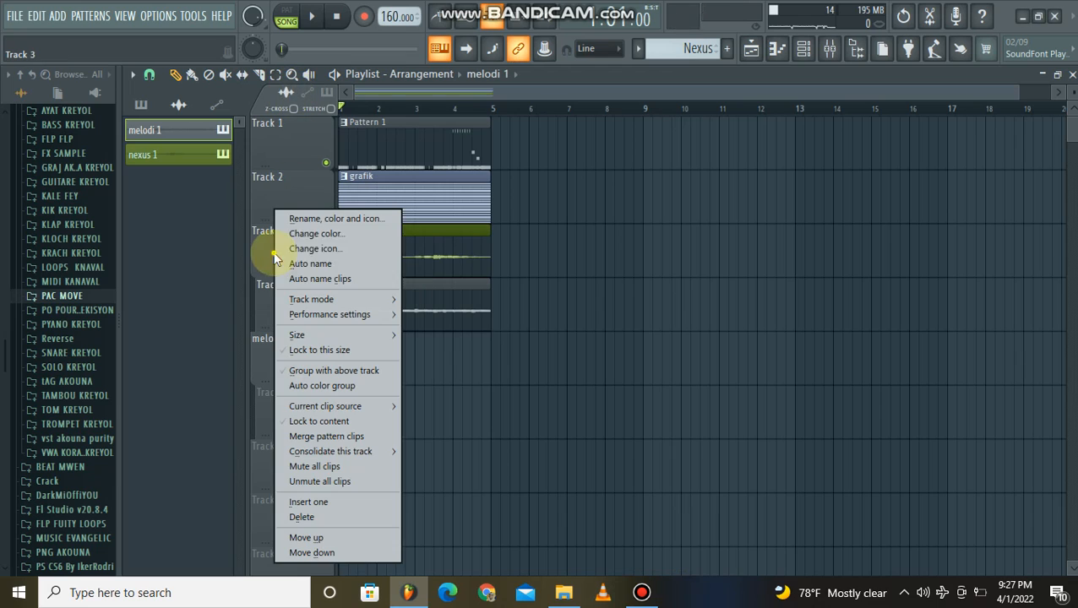
left_click(328, 264)
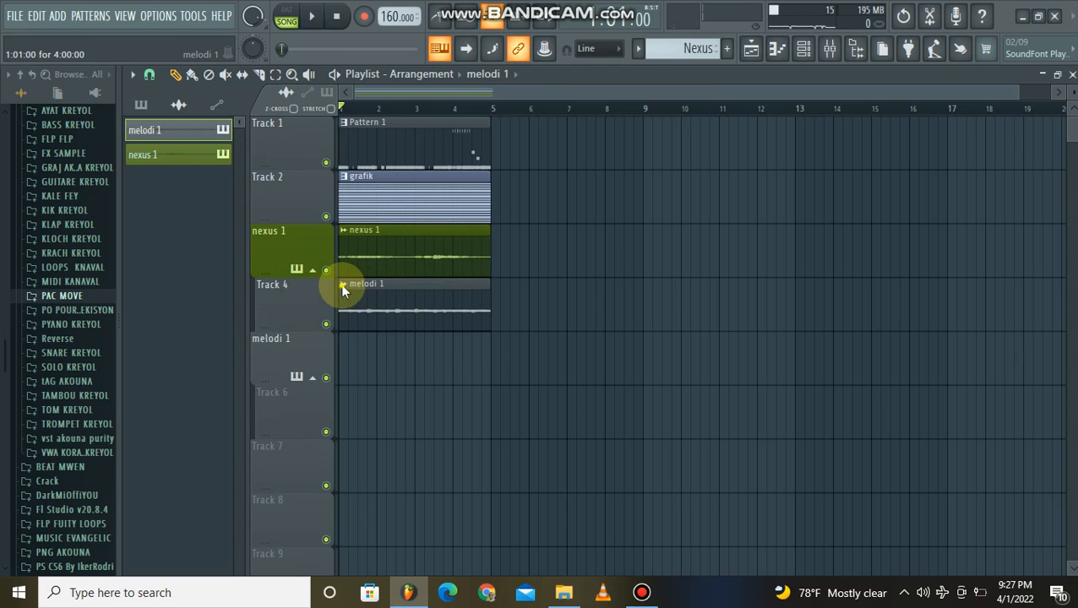
- Color the melodi 1 audio clip blue and auto-name Track 4 after it
right_click(343, 290)
left_click(408, 378)
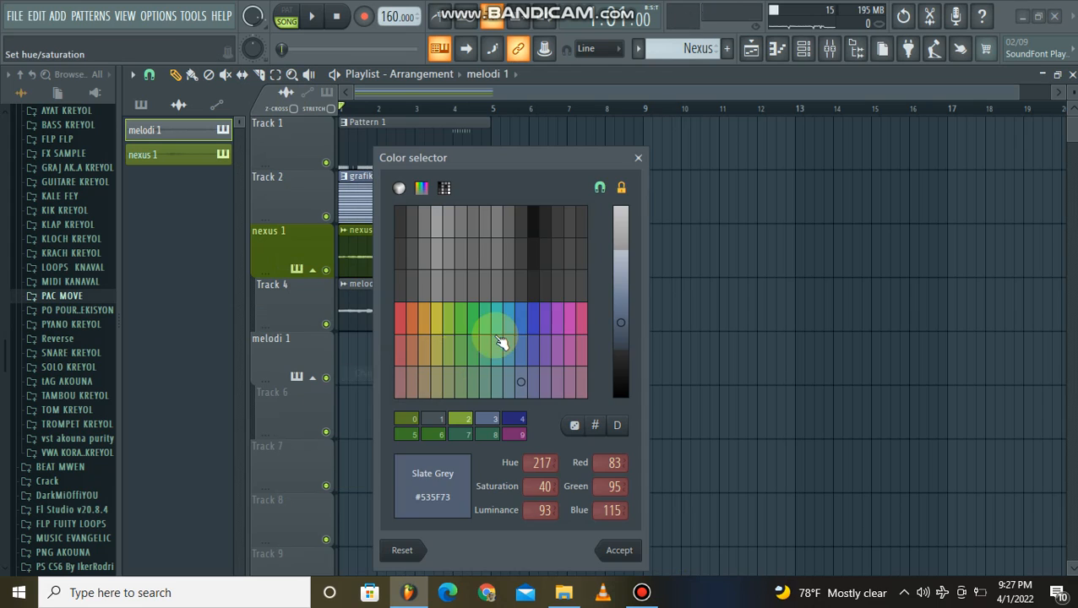
left_click(535, 327)
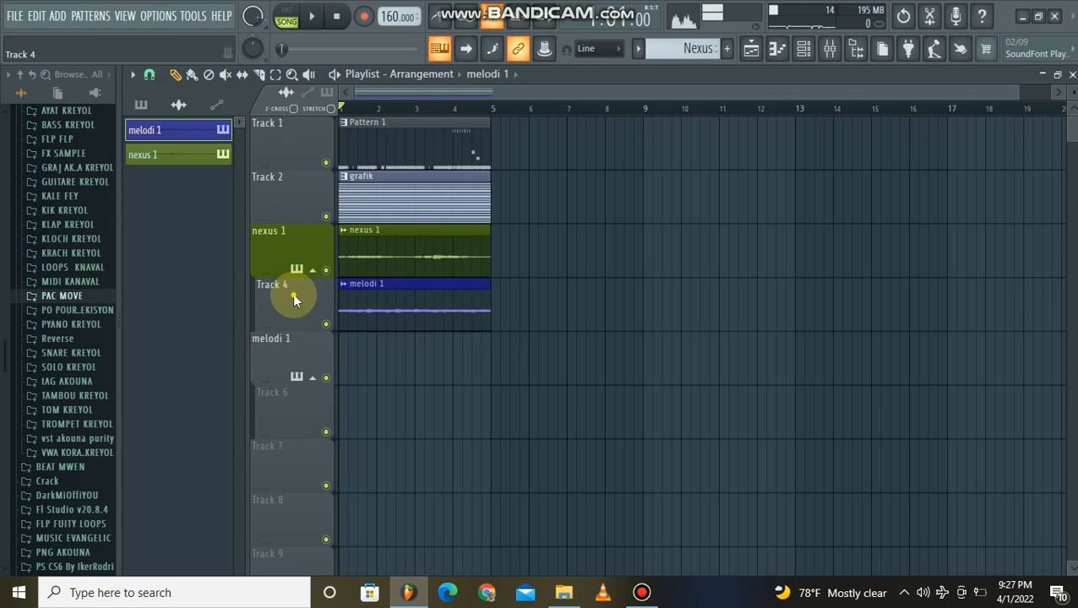
right_click(294, 300)
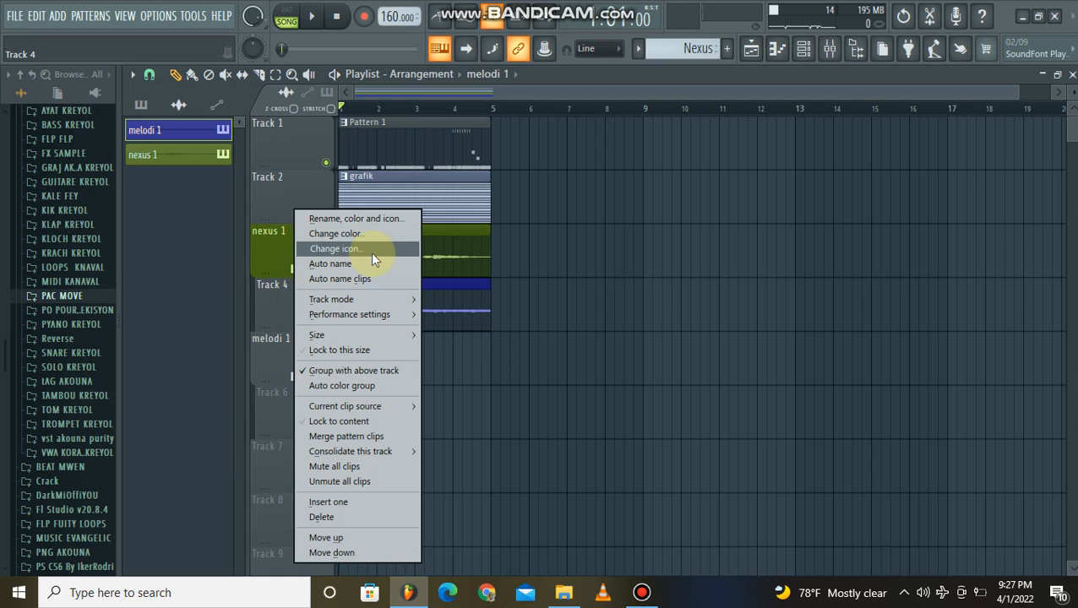
left_click(363, 265)
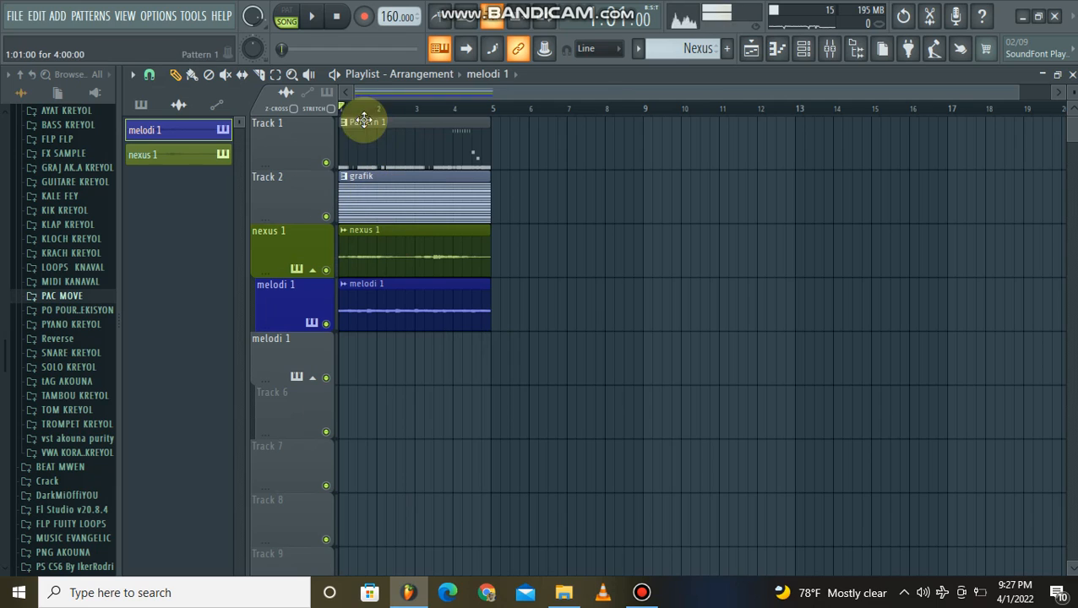
- Play the arrangement from the start in song mode and stop the playback
left_click(311, 17)
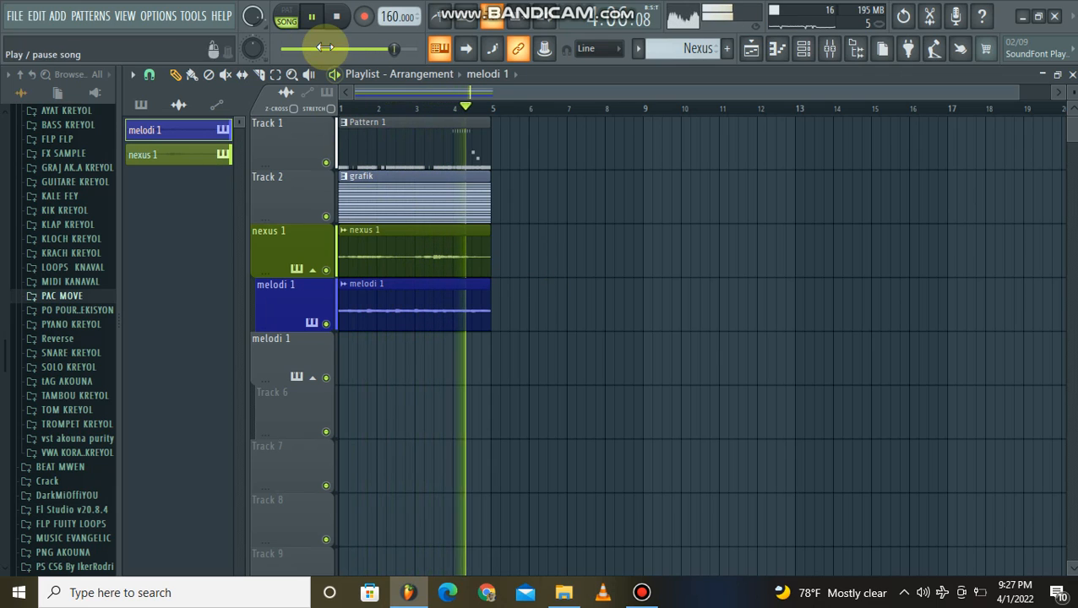
left_click(338, 18)
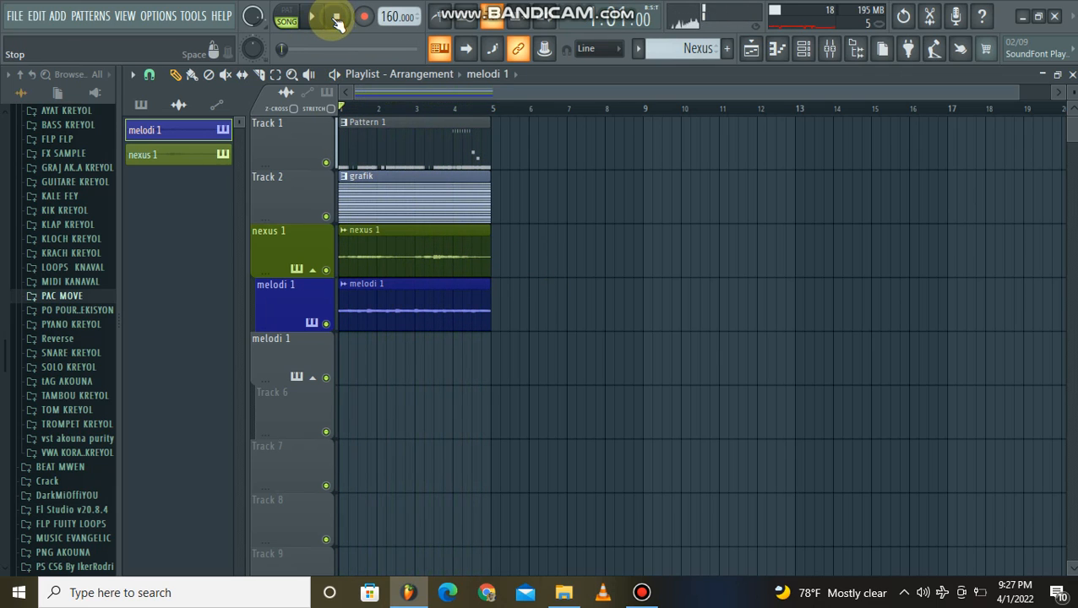
- Check the channel rack's Audio and melodi groups, show All channels, and return to the playlist
left_click(830, 49)
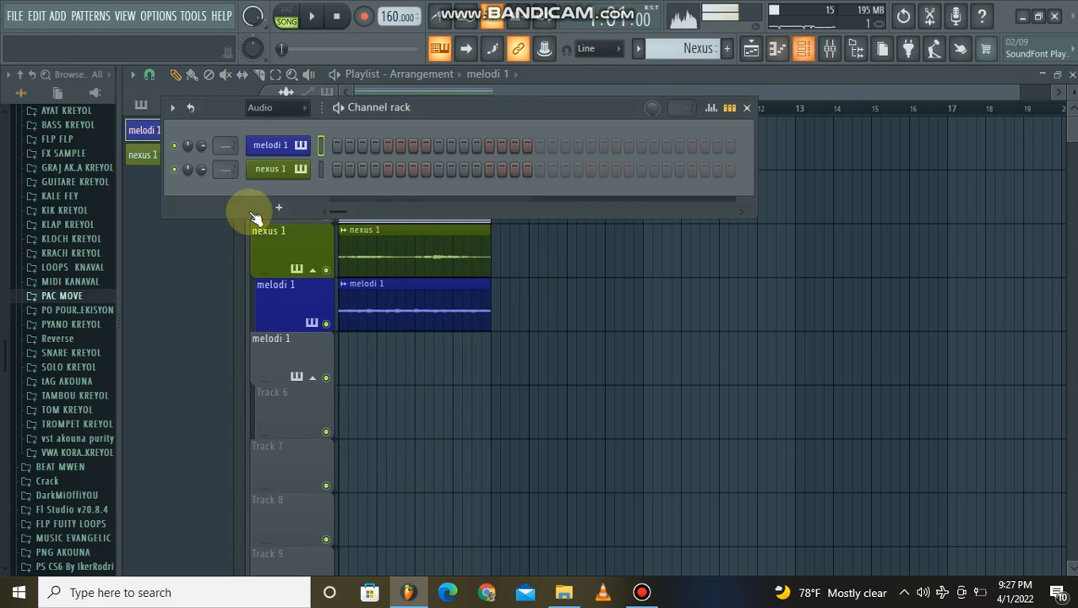
left_click(266, 109)
left_click(287, 178)
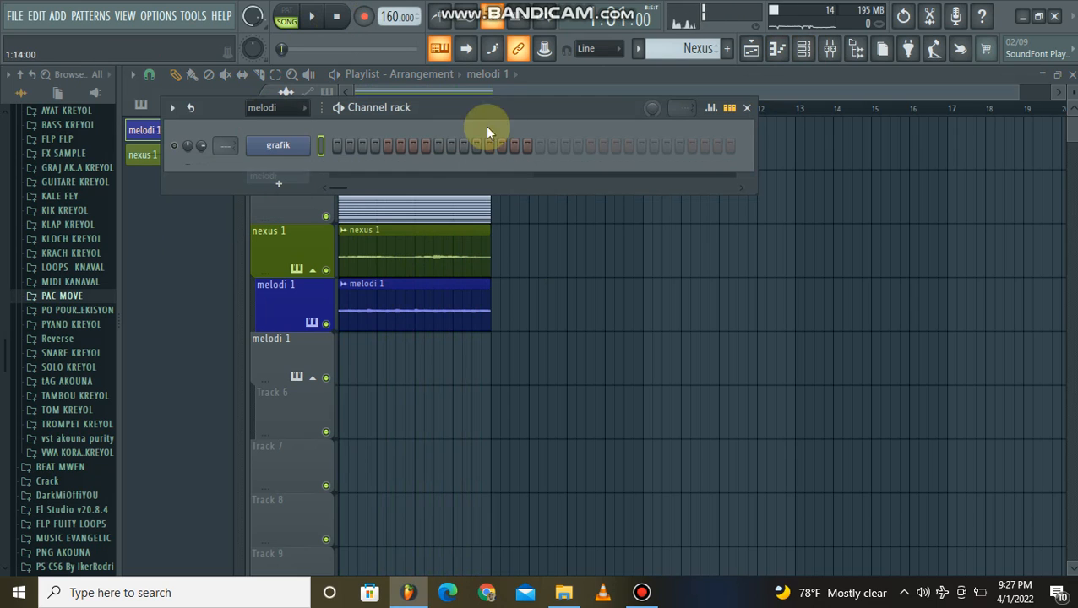
left_click(283, 108)
left_click(257, 127)
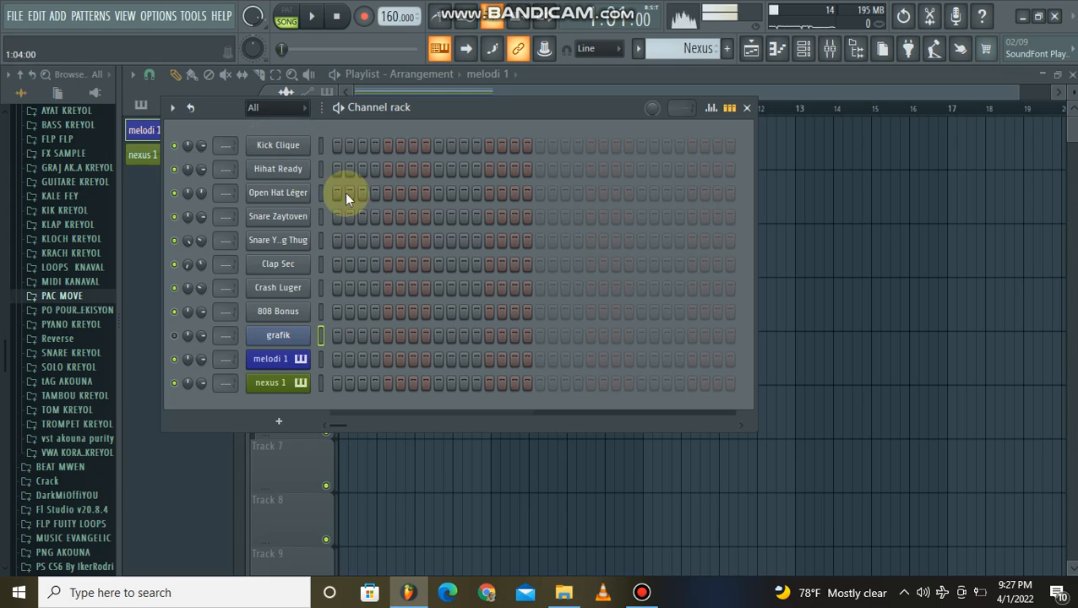
left_click(319, 365)
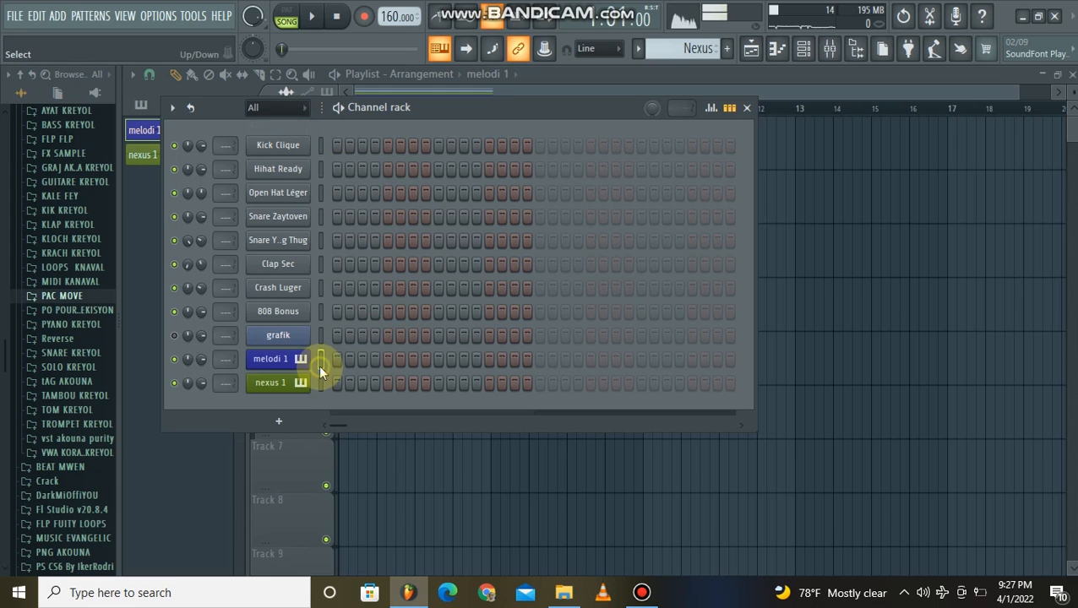
right_click(838, 262)
- Shorten all notes of the grafik pattern in the piano roll so they end at bar 5, and return to the playlist
double_click(423, 199)
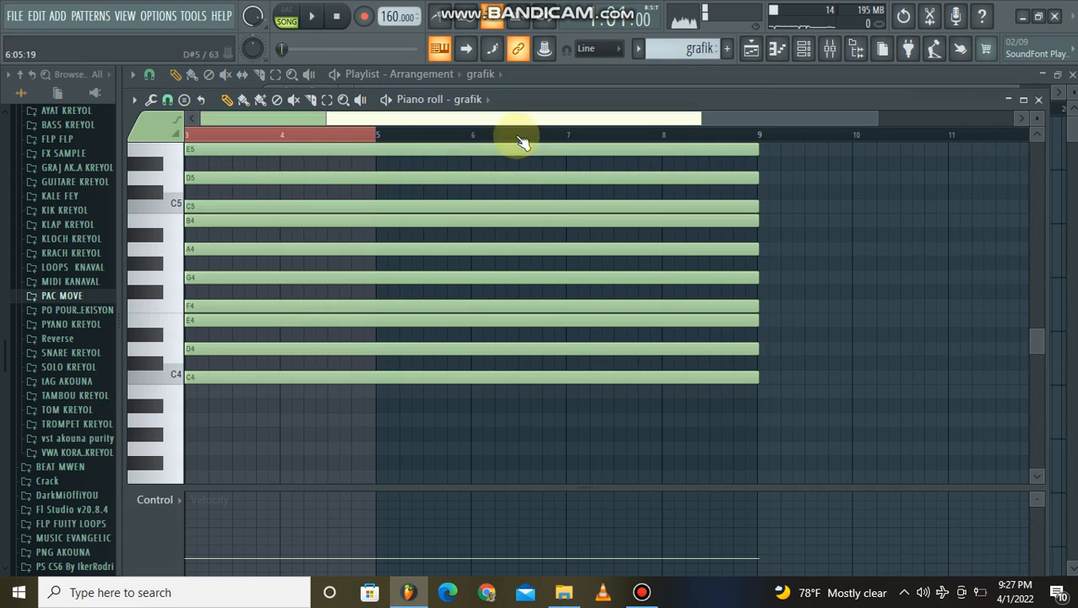
scroll(647, 228, "up", 4)
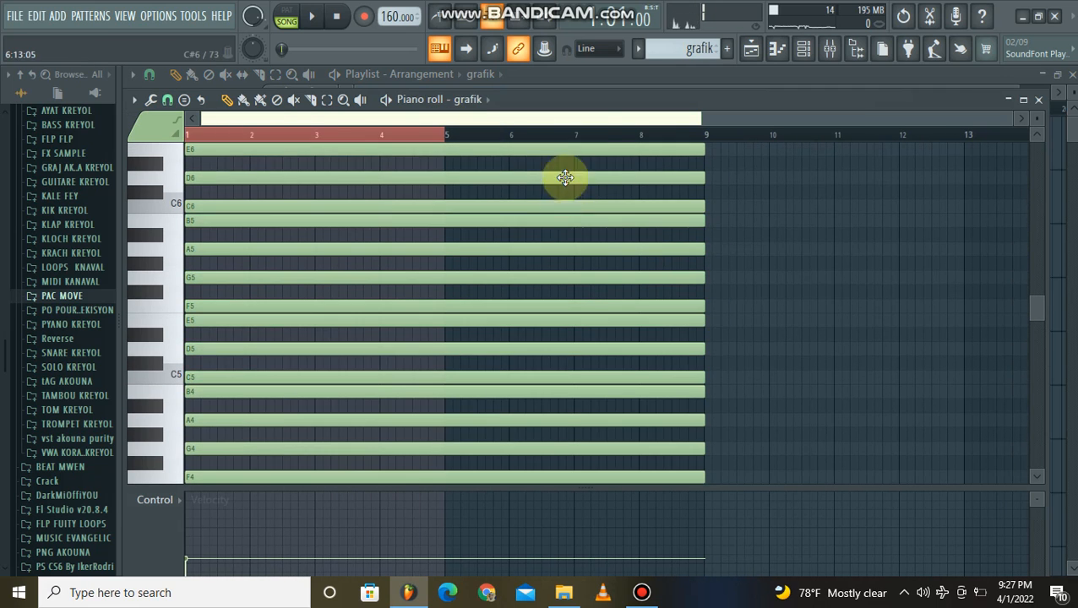
scroll(601, 216, "down", 2)
scroll(602, 218, "down", 4)
left_click_drag(661, 377, 597, 25)
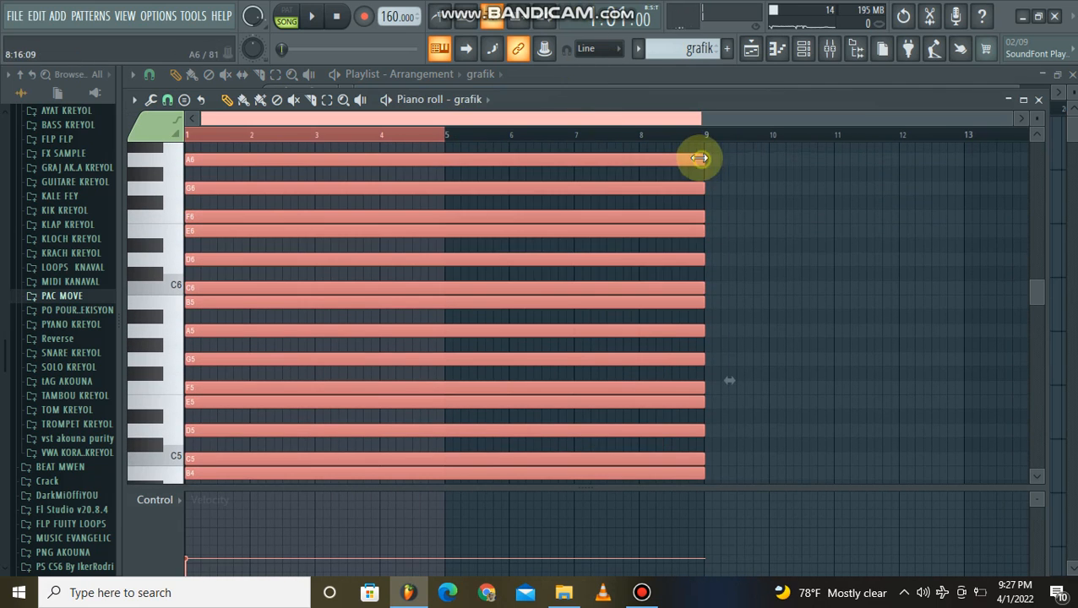
left_click_drag(697, 158, 444, 154)
scroll(525, 216, "up", 5)
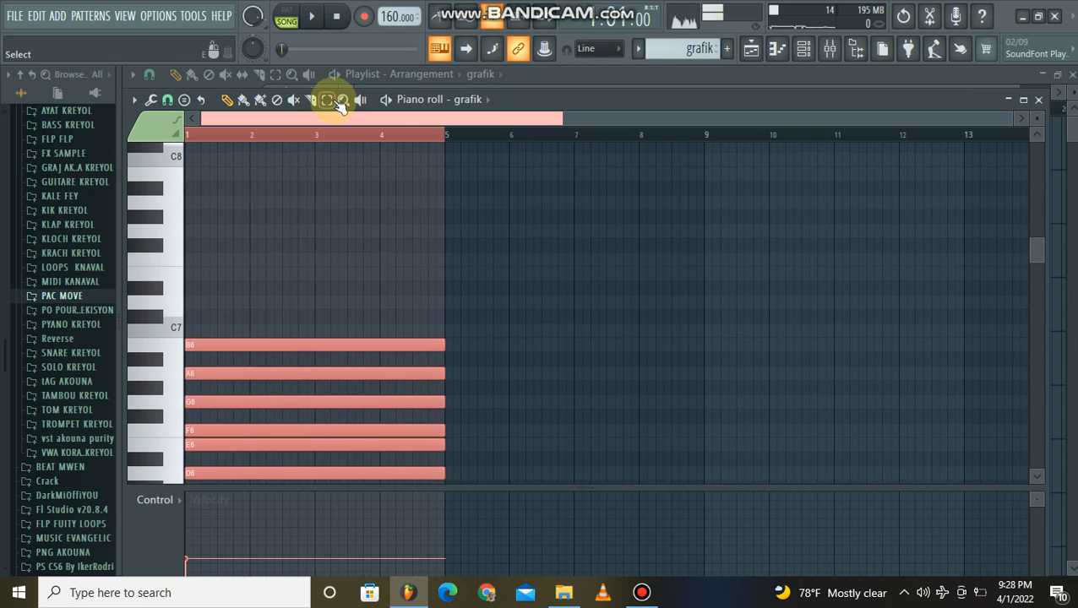
left_click_drag(353, 135, 360, 164)
scroll(669, 149, "down", 6)
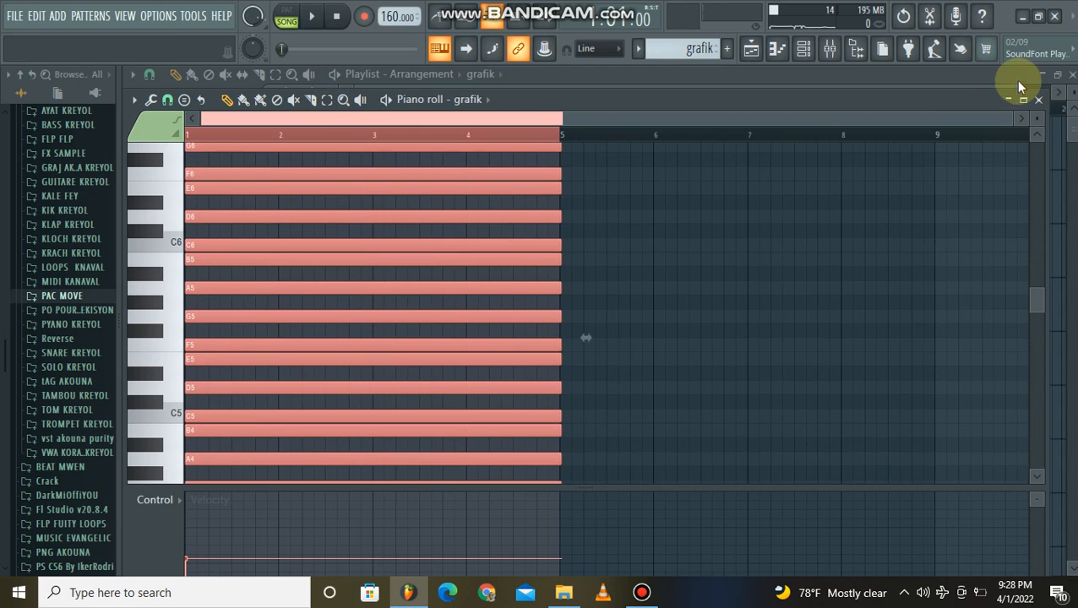
left_click_drag(1040, 120, 1040, 135)
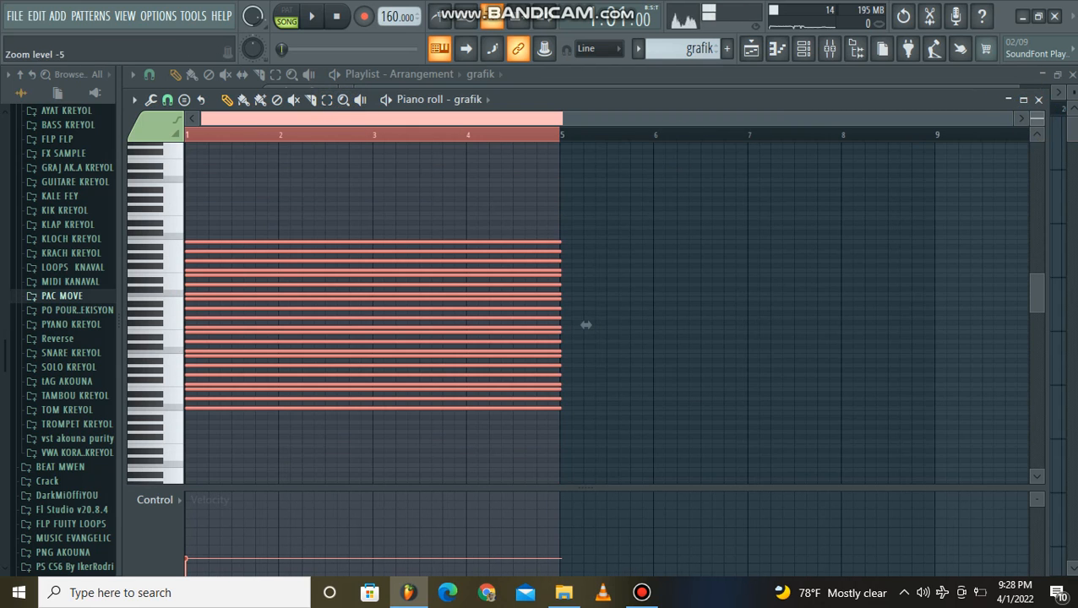
left_click(1051, 216)
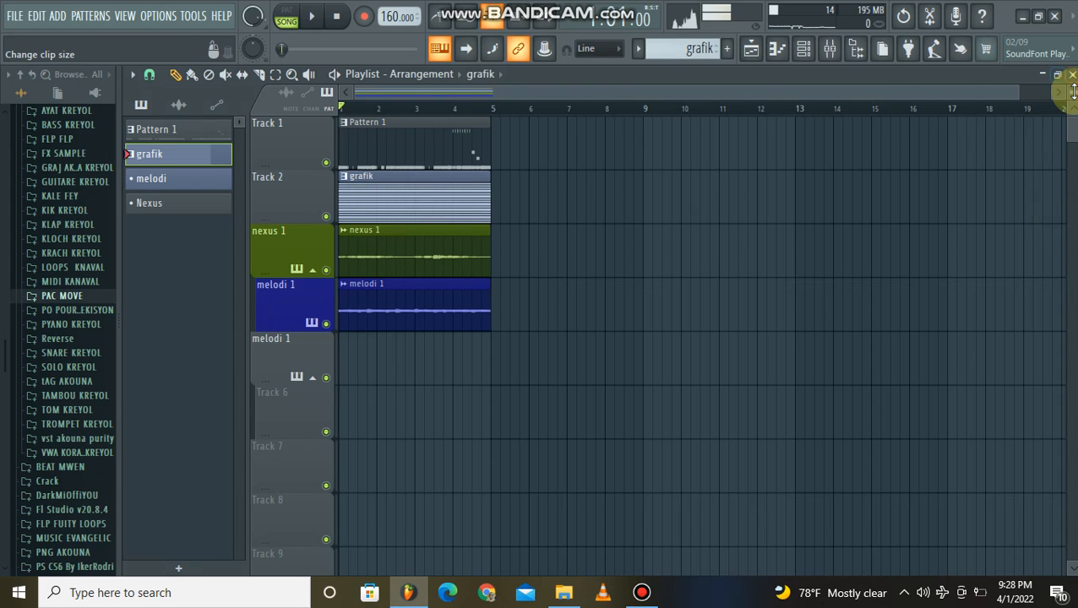
left_click_drag(1069, 94, 981, 119)
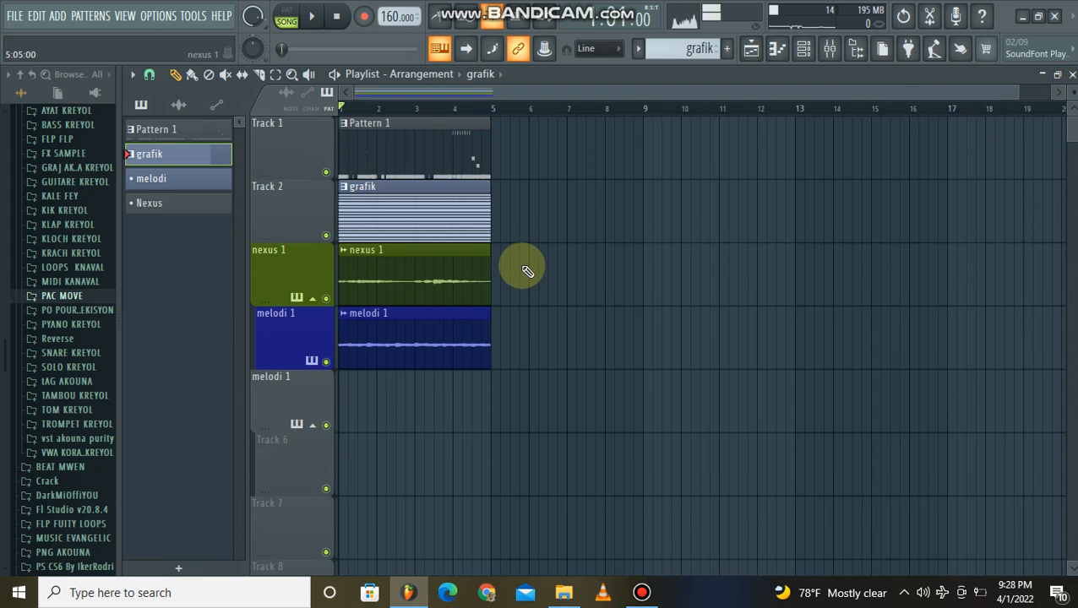
mouse_move(641, 591)
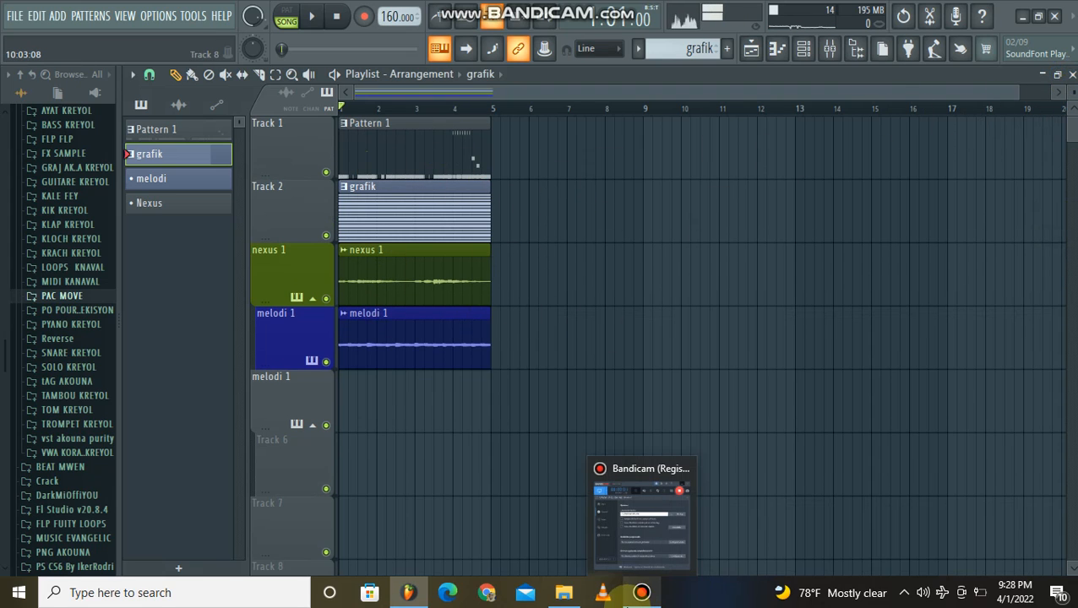
mouse_move(635, 553)
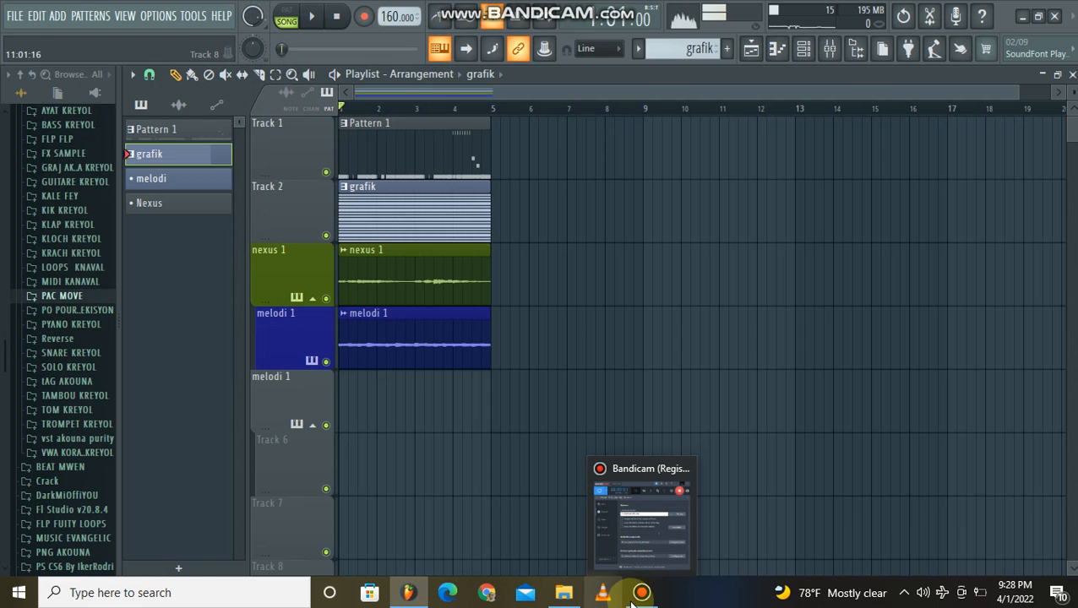
left_click(637, 593)
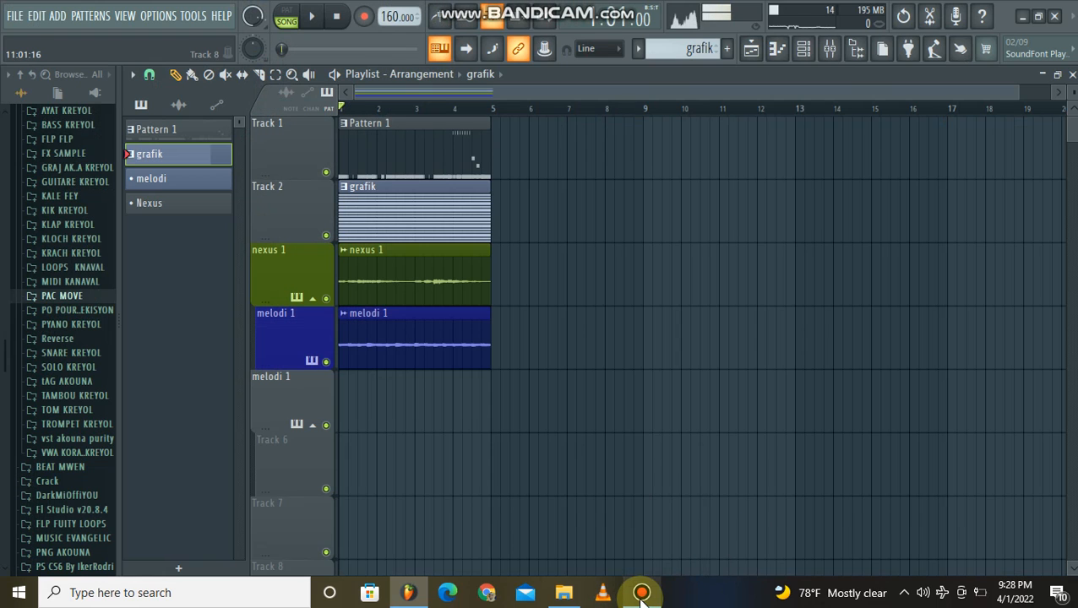